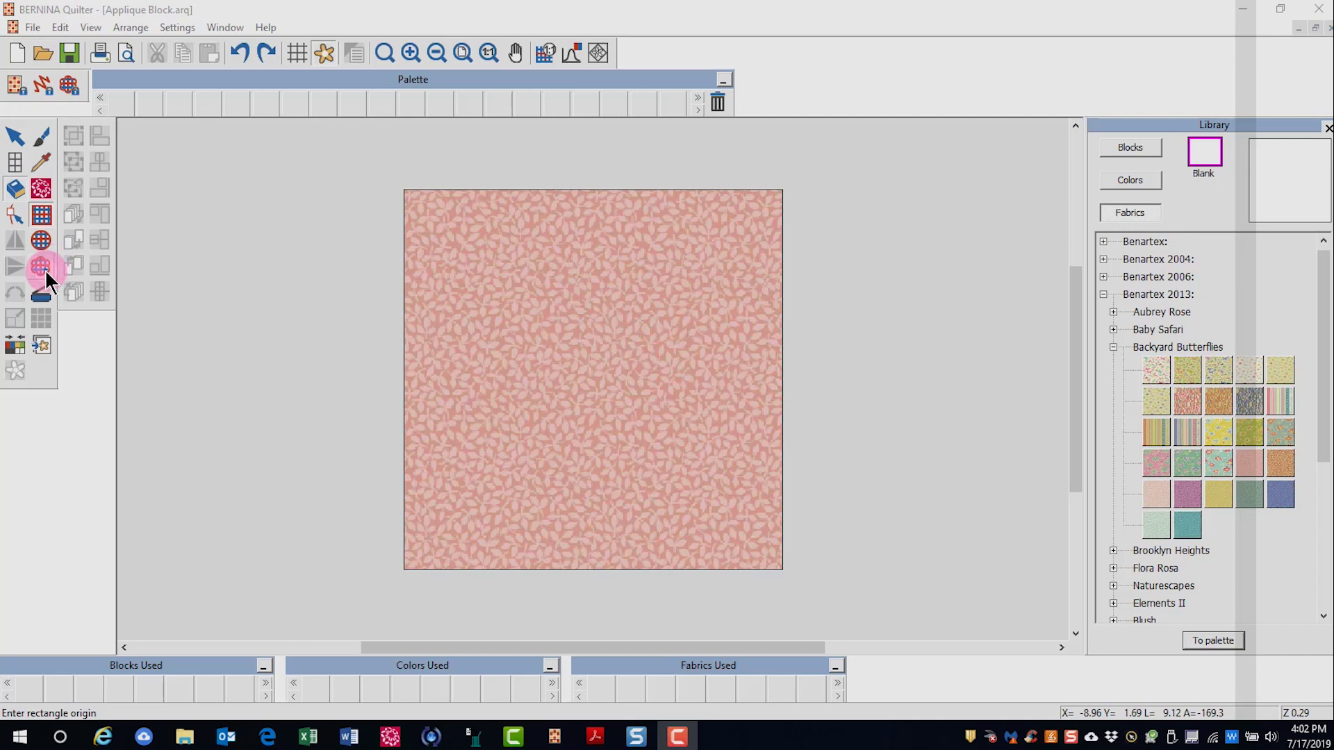
- With the Rectangle tool, draw a wide rectangle patch at upper left and a square patch at right
{"action": "left_click", "coordinate": [42, 216]}
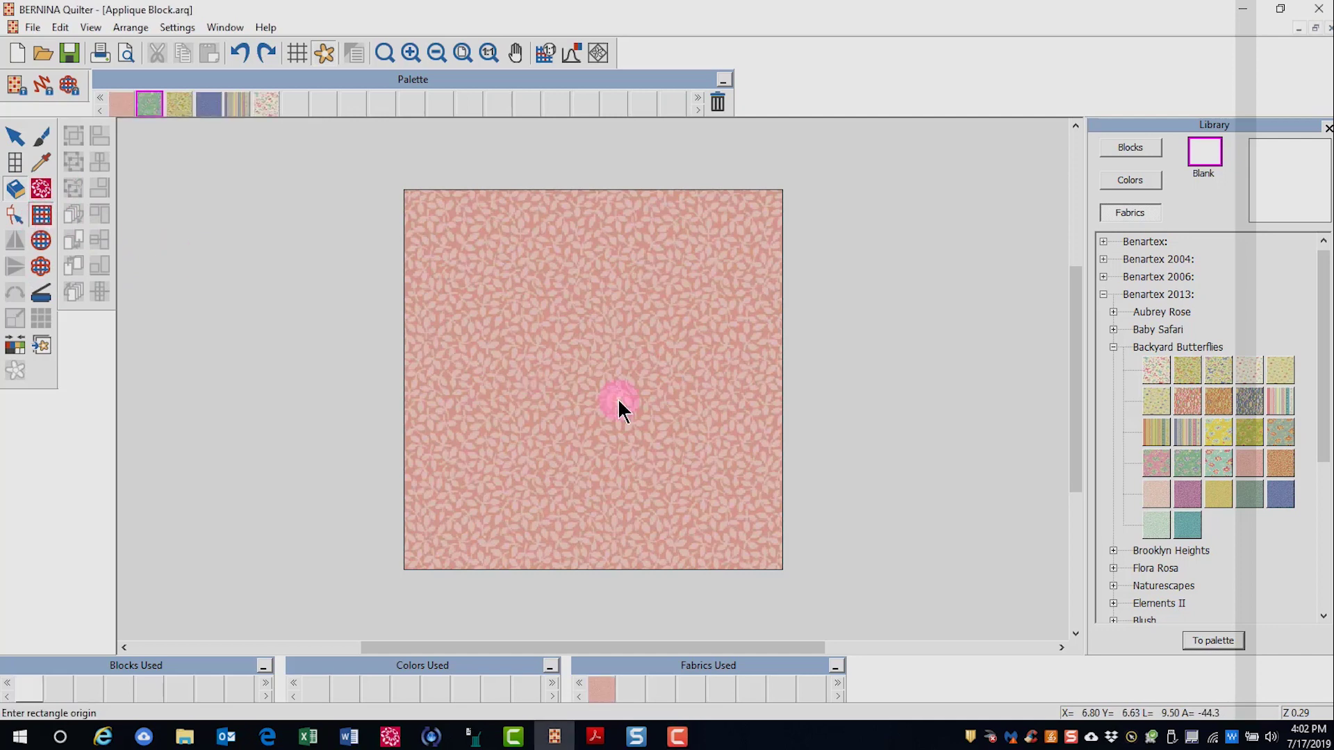
{"action": "left_click", "coordinate": [438, 264]}
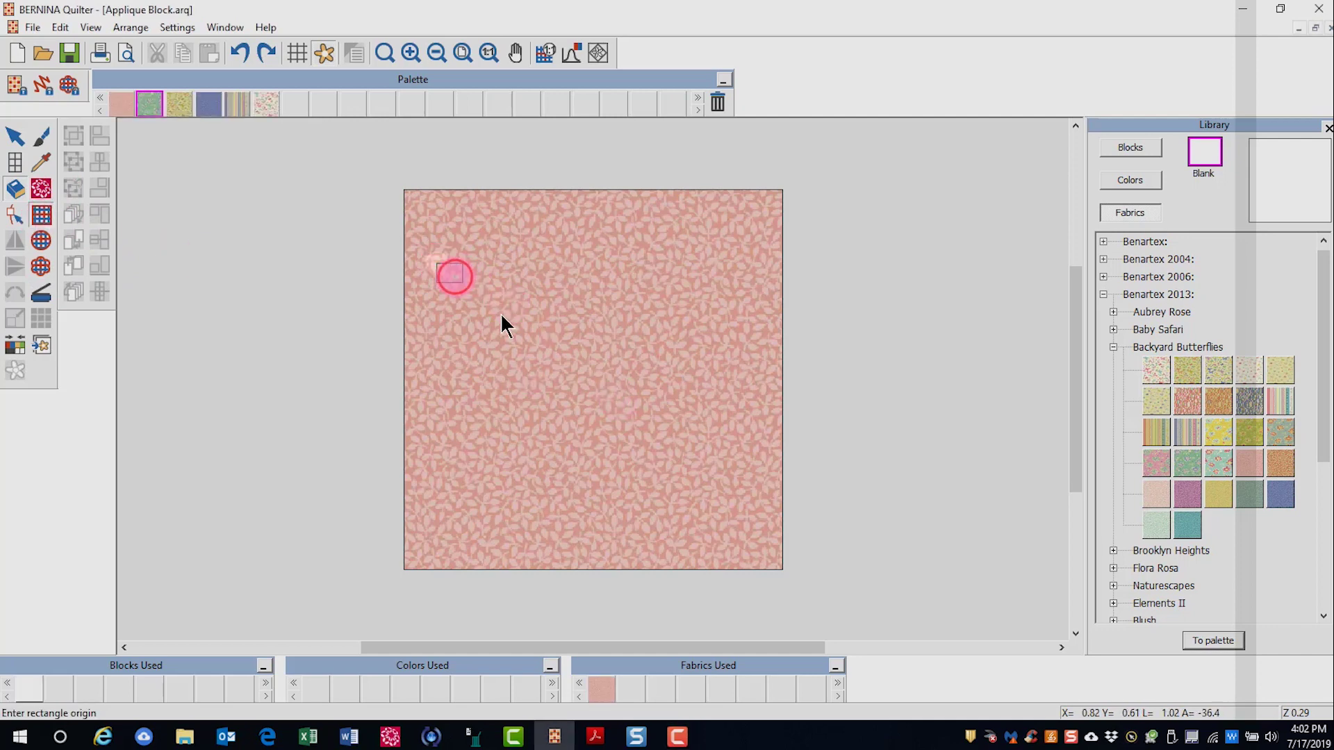
{"action": "left_click", "coordinate": [615, 371]}
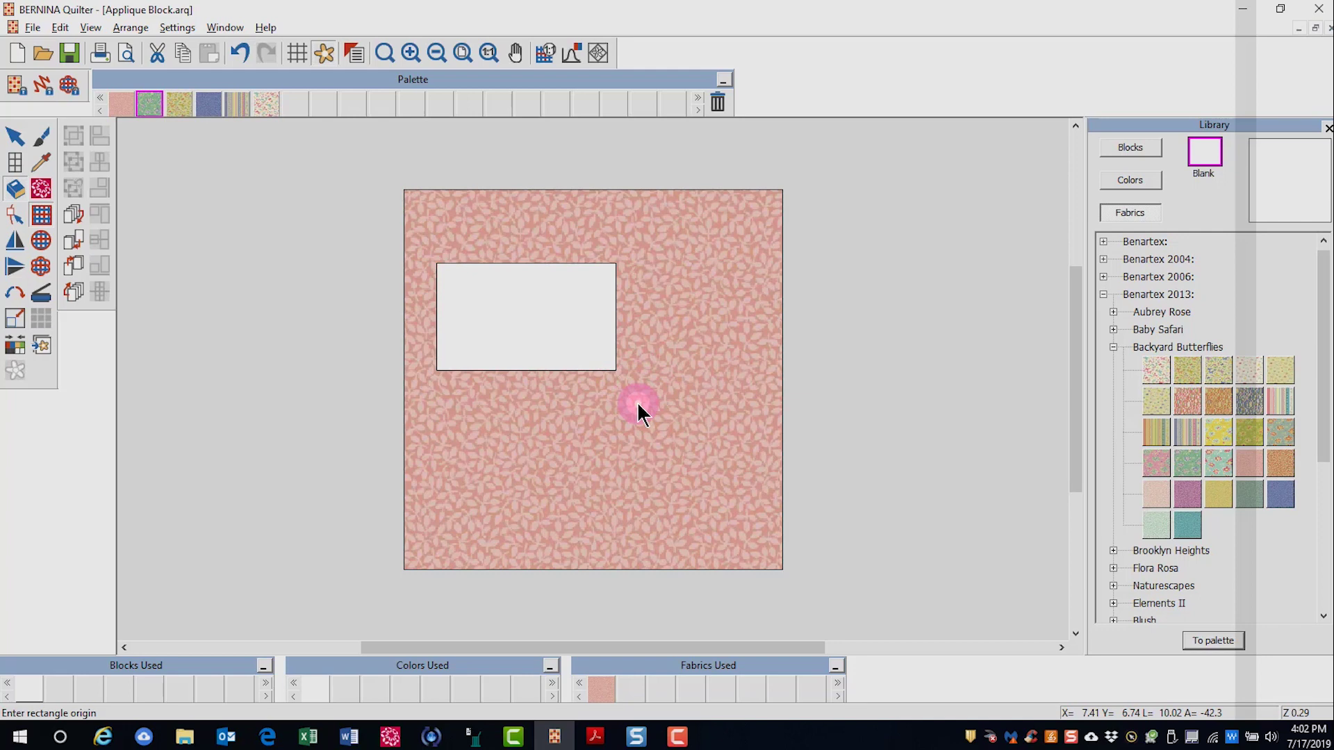
{"action": "left_click", "coordinate": [624, 342]}
{"action": "left_click", "coordinate": [756, 476]}
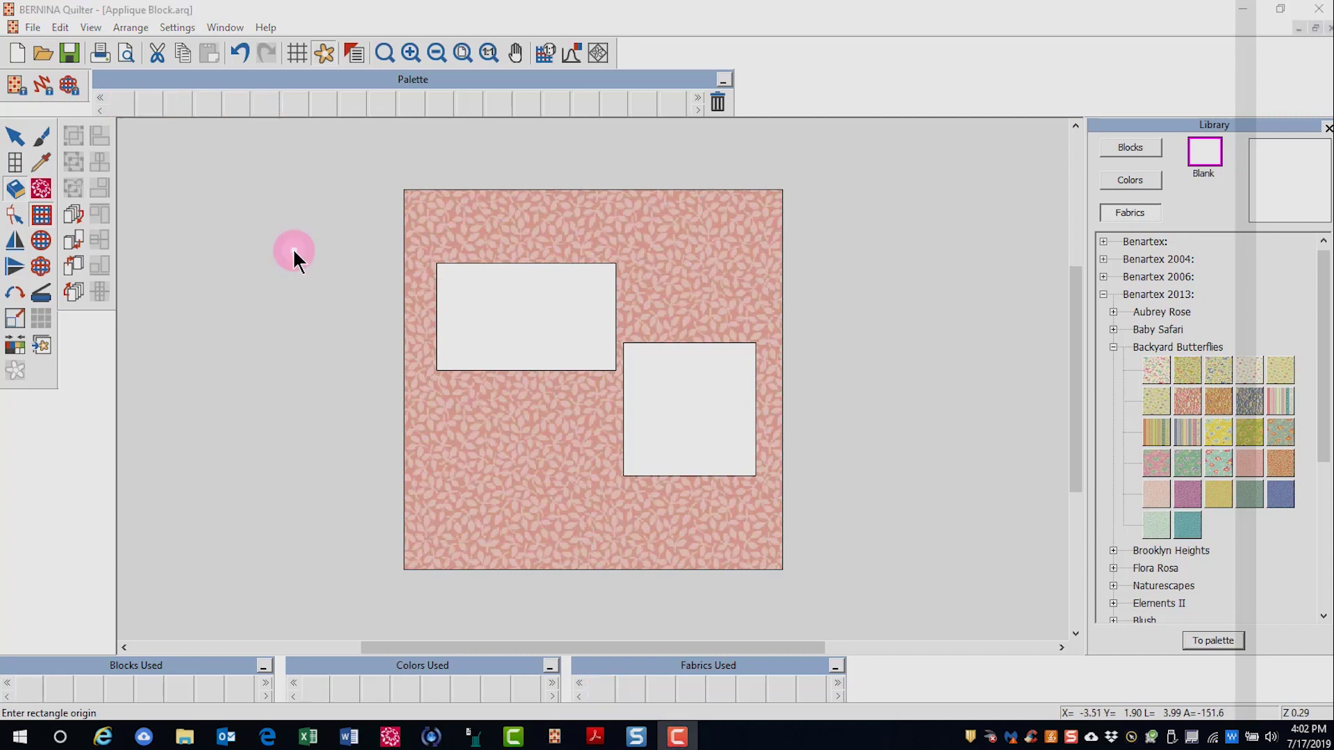
- Turn on the workspace grid and draw a tall blank rectangle left of the block
{"action": "left_click", "coordinate": [297, 52]}
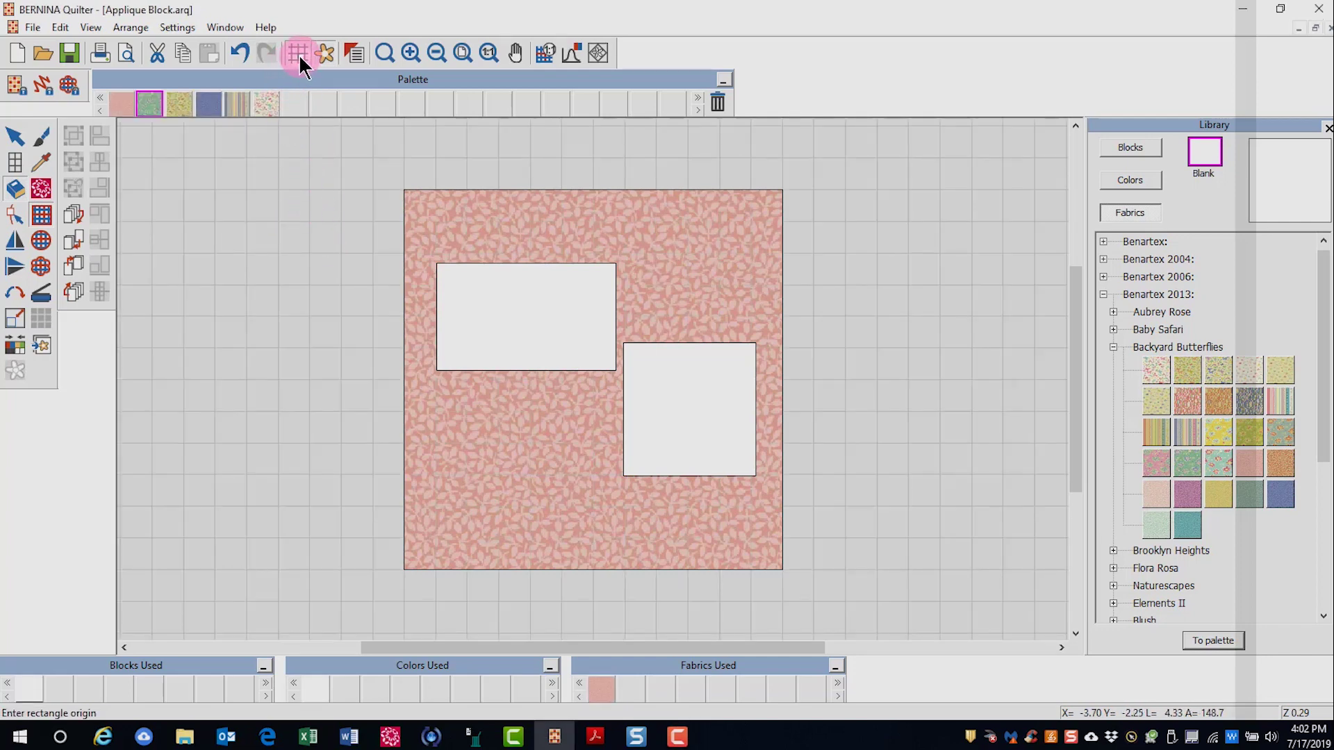
{"action": "left_click", "coordinate": [184, 190]}
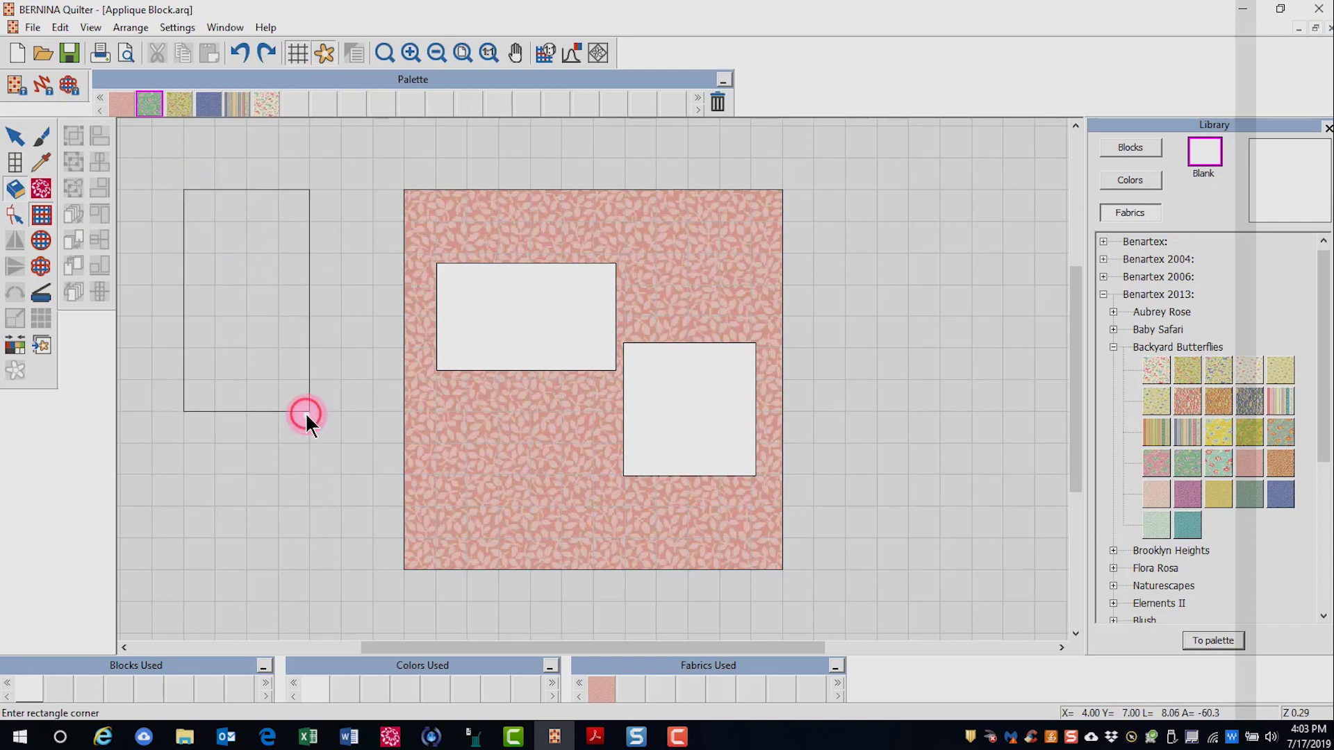
{"action": "left_click", "coordinate": [307, 413]}
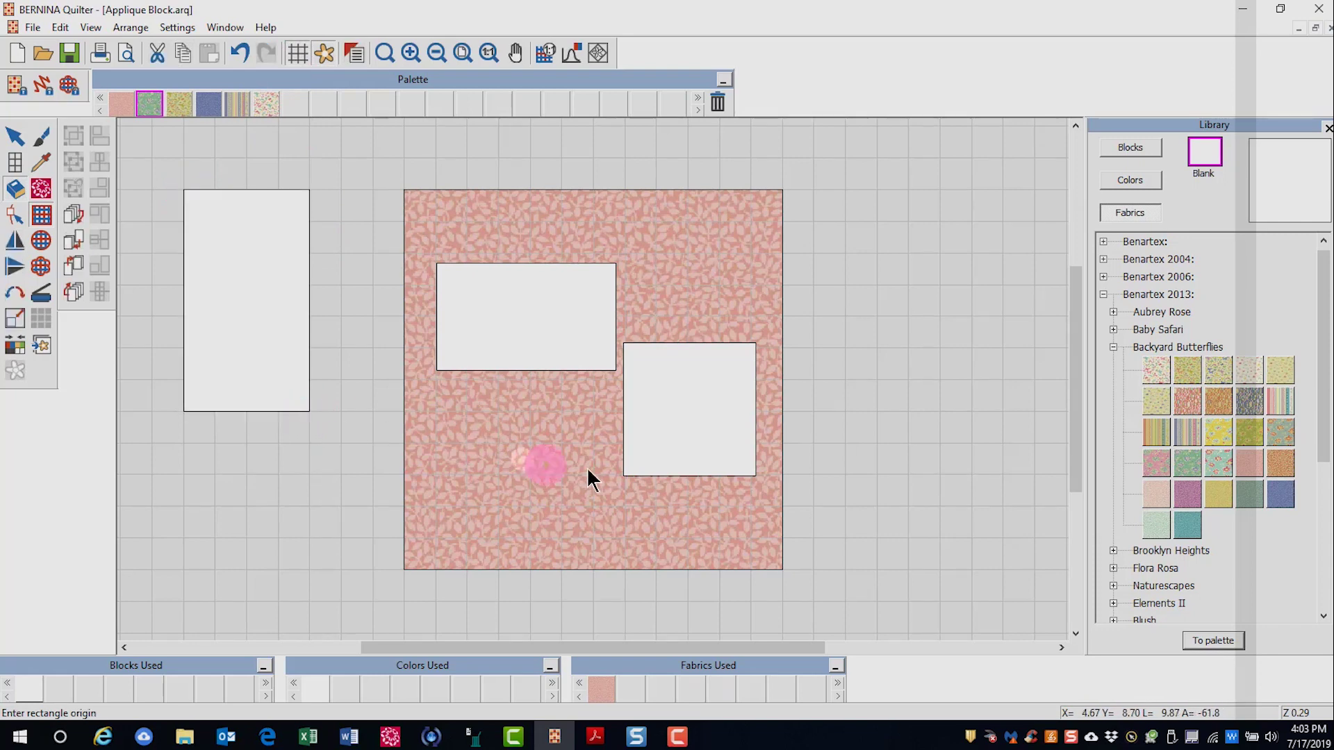
- Using the Ellipse tool, draw a circle patch in the lower middle and an oval at lower right
{"action": "left_click", "coordinate": [41, 240]}
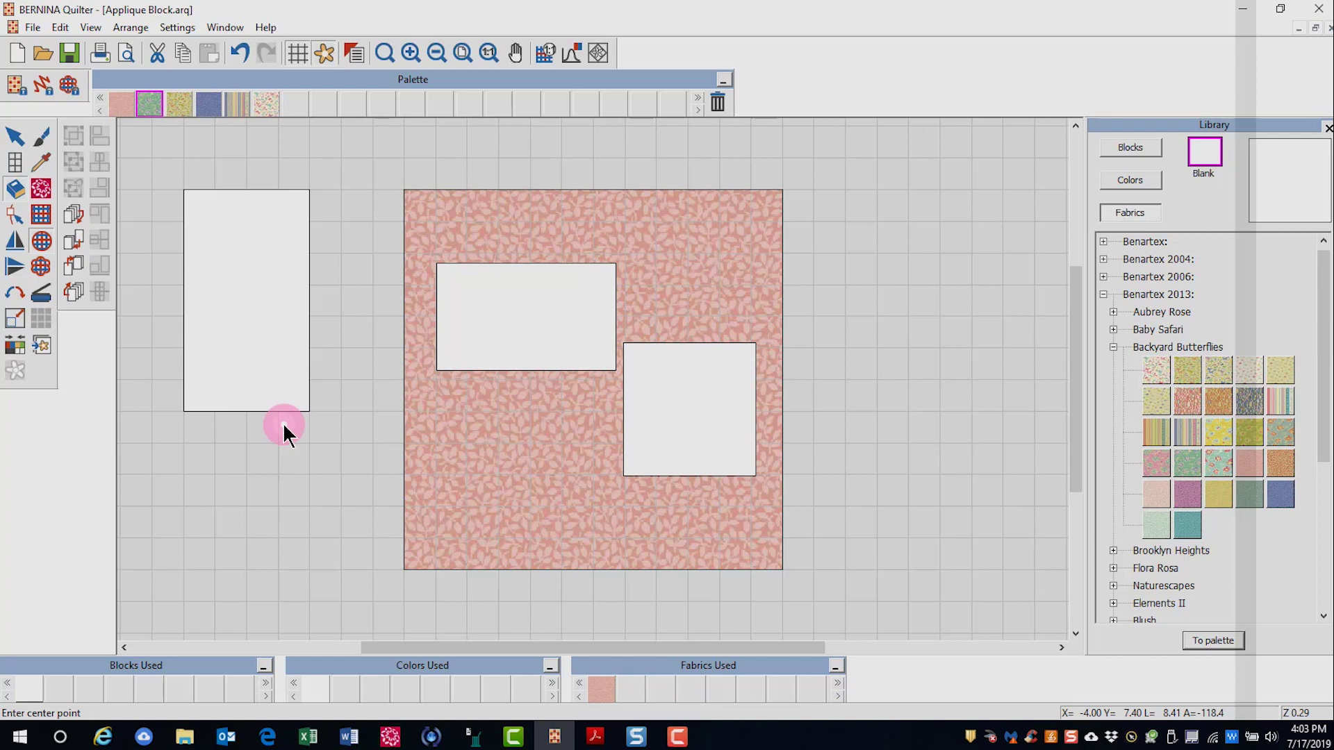
{"action": "left_click", "coordinate": [562, 460]}
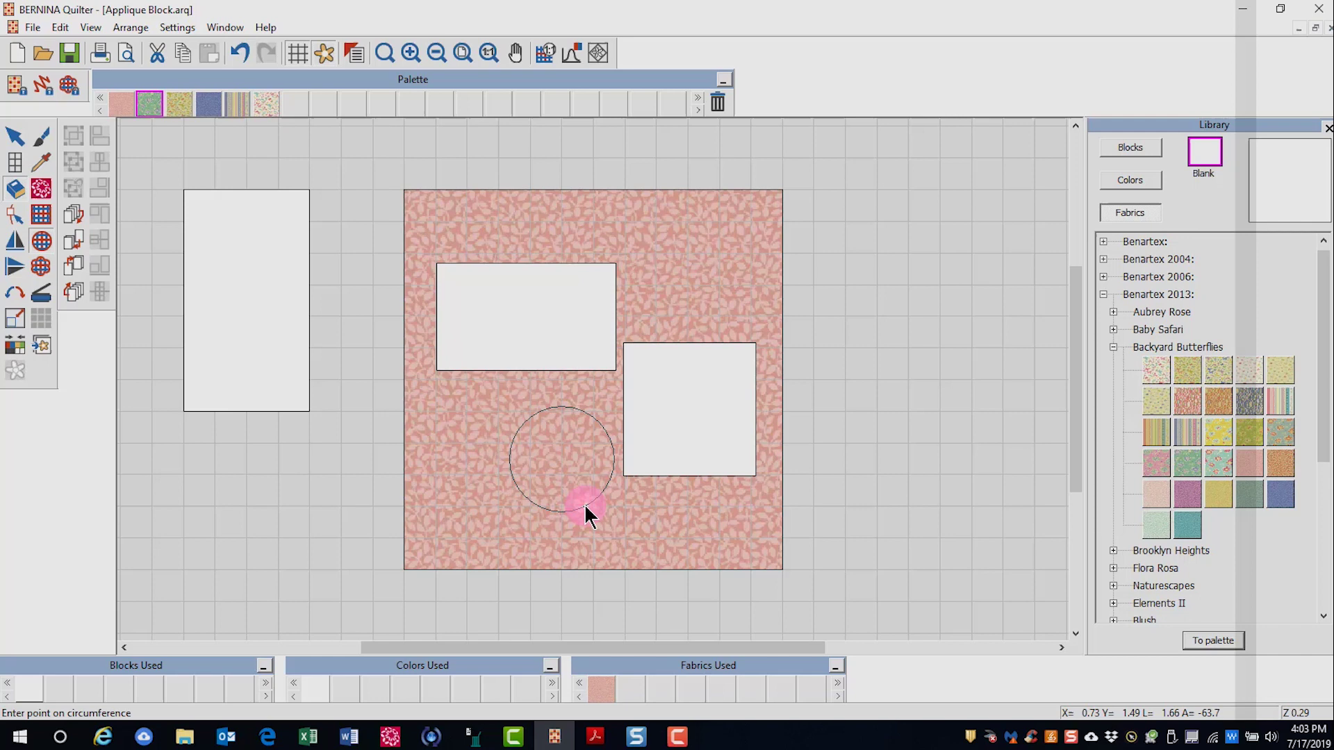
{"action": "left_click", "coordinate": [585, 505]}
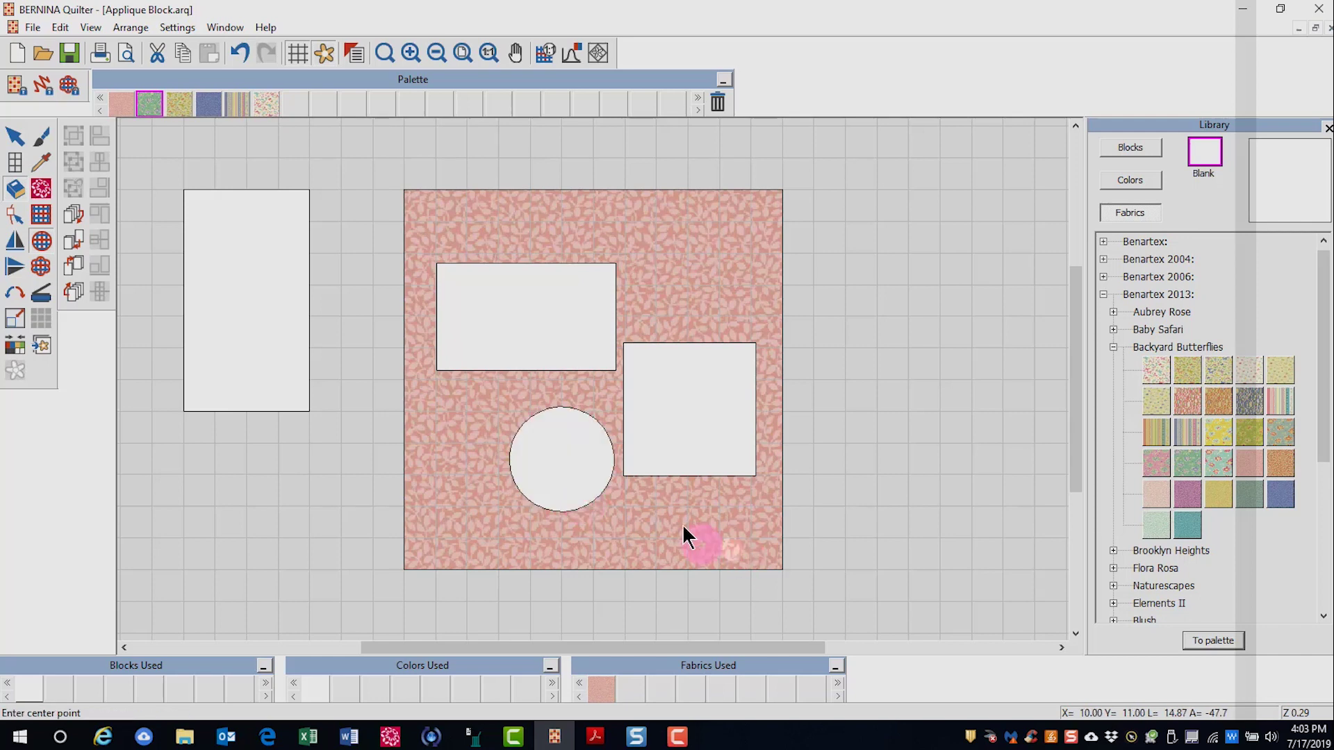
{"action": "left_click", "coordinate": [675, 507]}
{"action": "left_click", "coordinate": [744, 514]}
{"action": "left_click", "coordinate": [735, 553]}
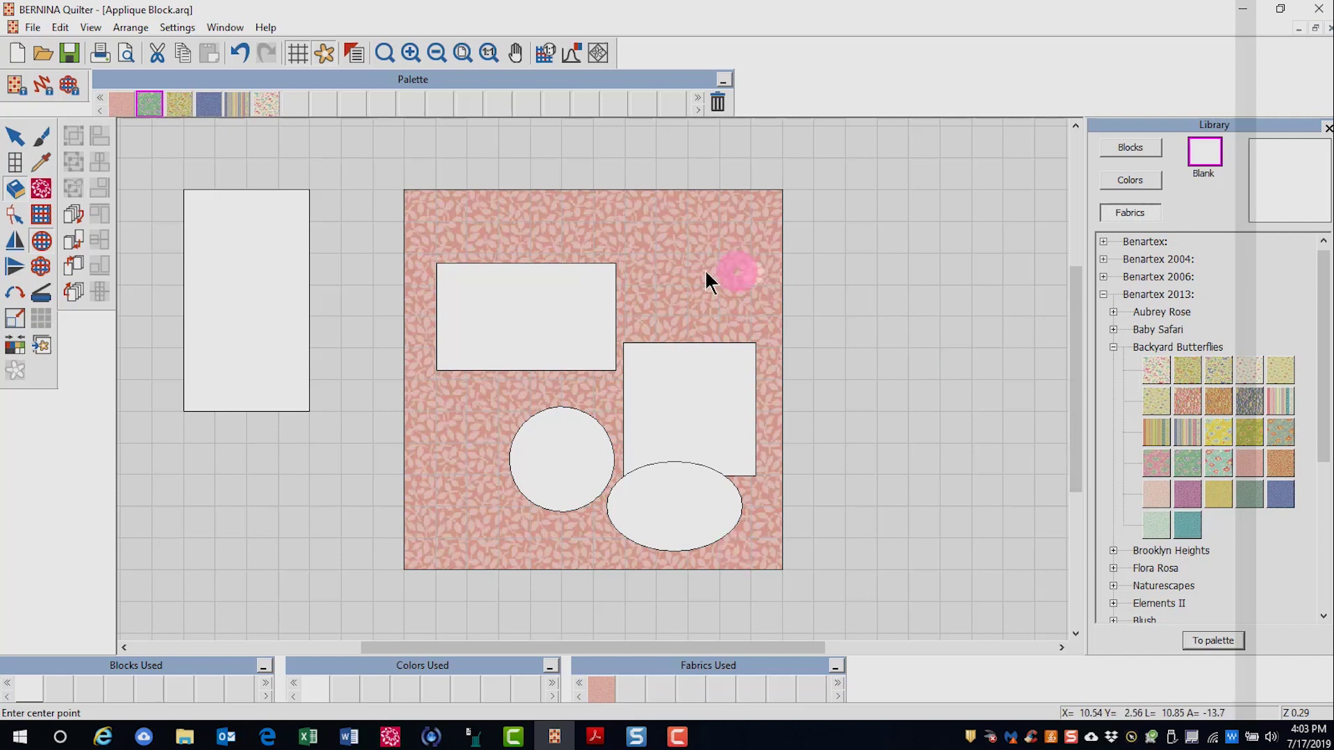
- Move the upper rectangle right, enlarge it from its lower-right handle, then shift it slightly left
{"action": "left_click", "coordinate": [15, 137]}
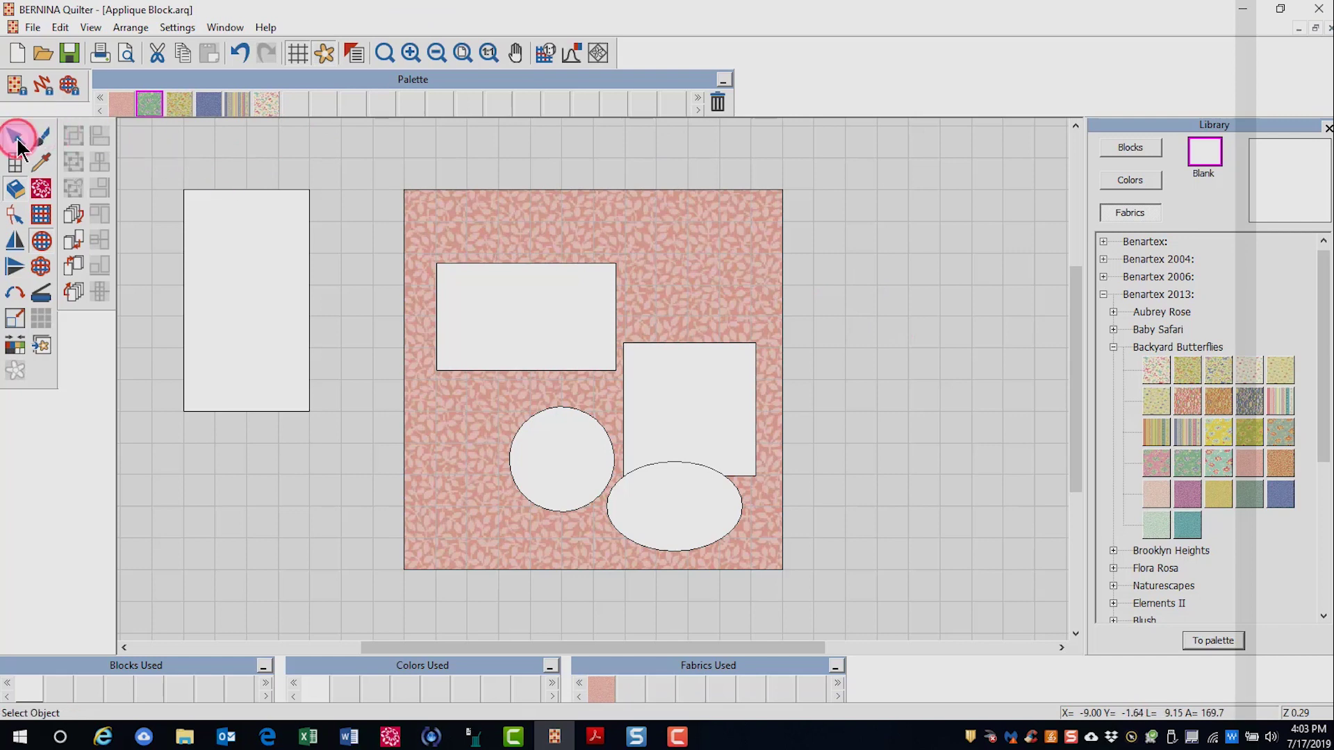
{"action": "left_click_drag", "start_coordinate": [544, 354], "coordinate": [555, 327]}
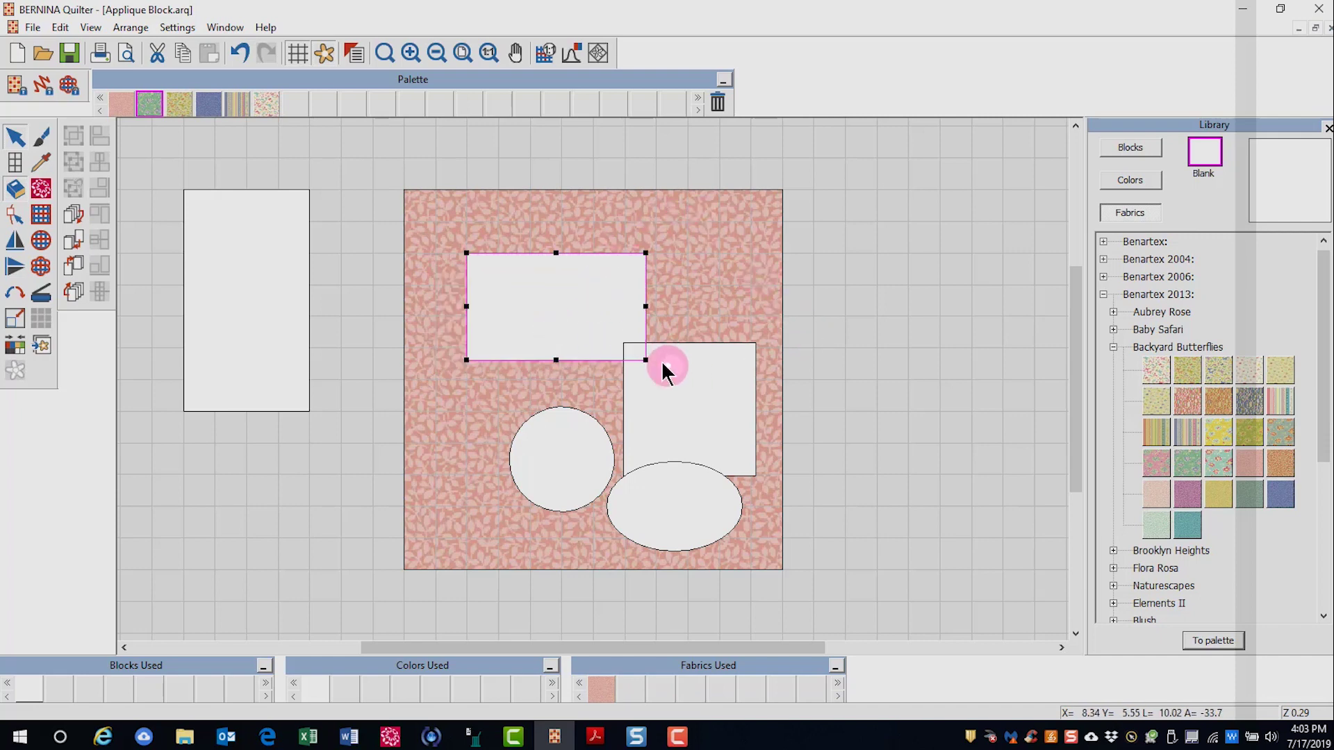
{"action": "left_click_drag", "start_coordinate": [644, 360], "coordinate": [679, 390]}
{"action": "left_click_drag", "start_coordinate": [574, 316], "coordinate": [549, 316]}
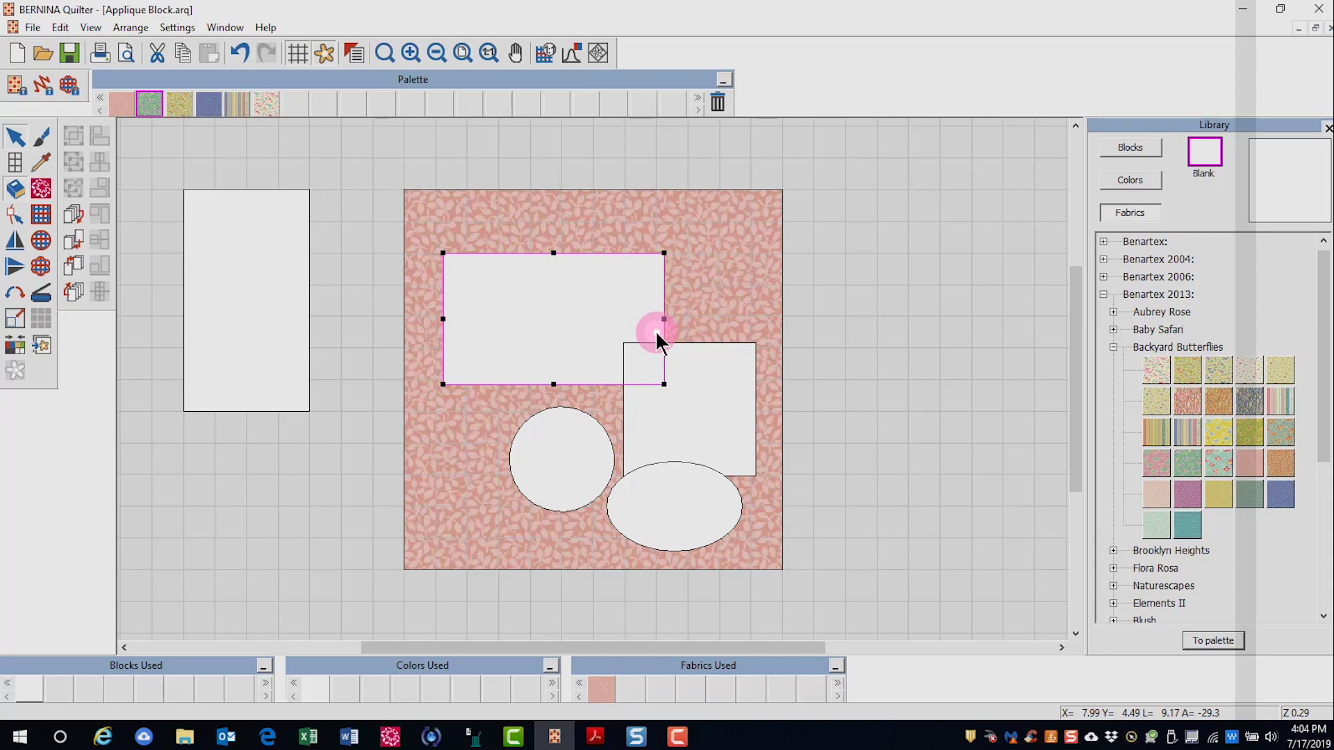
- Rotate the square patch 45° into a diamond
{"action": "left_click", "coordinate": [708, 415]}
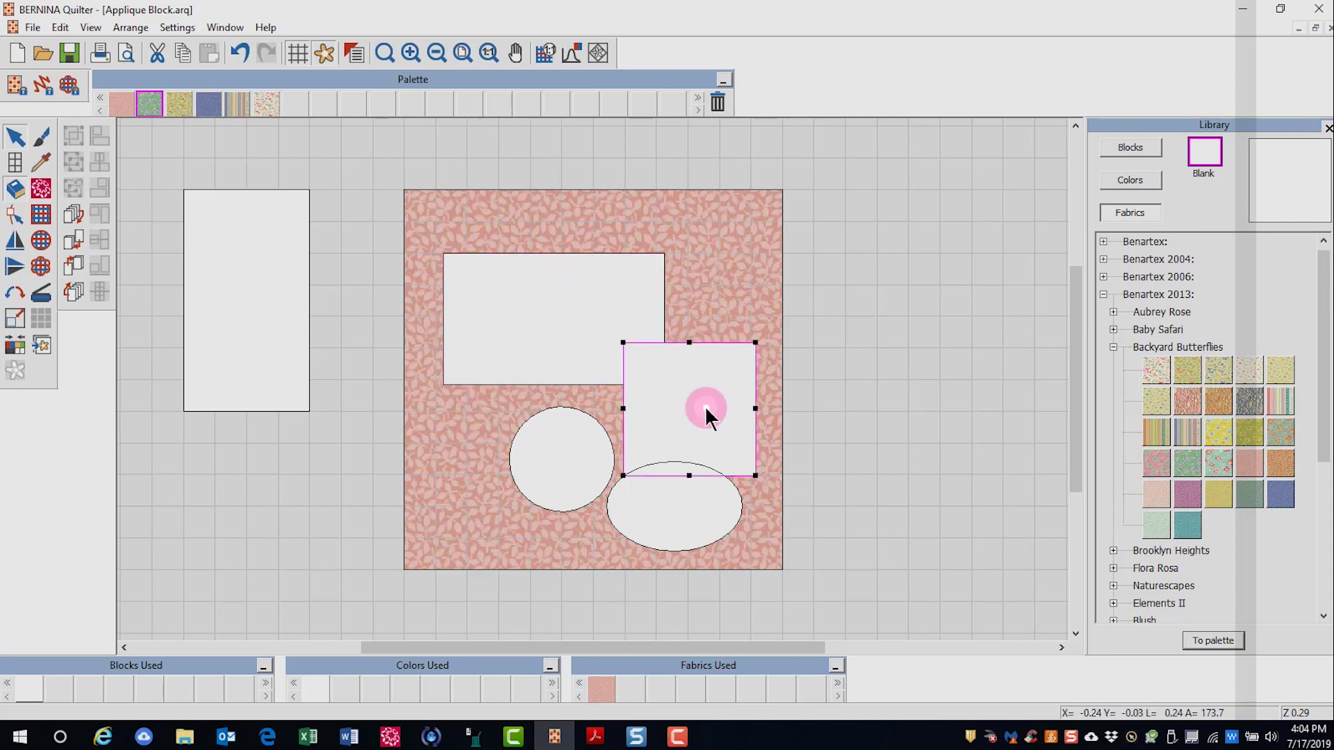
{"action": "left_click", "coordinate": [684, 413]}
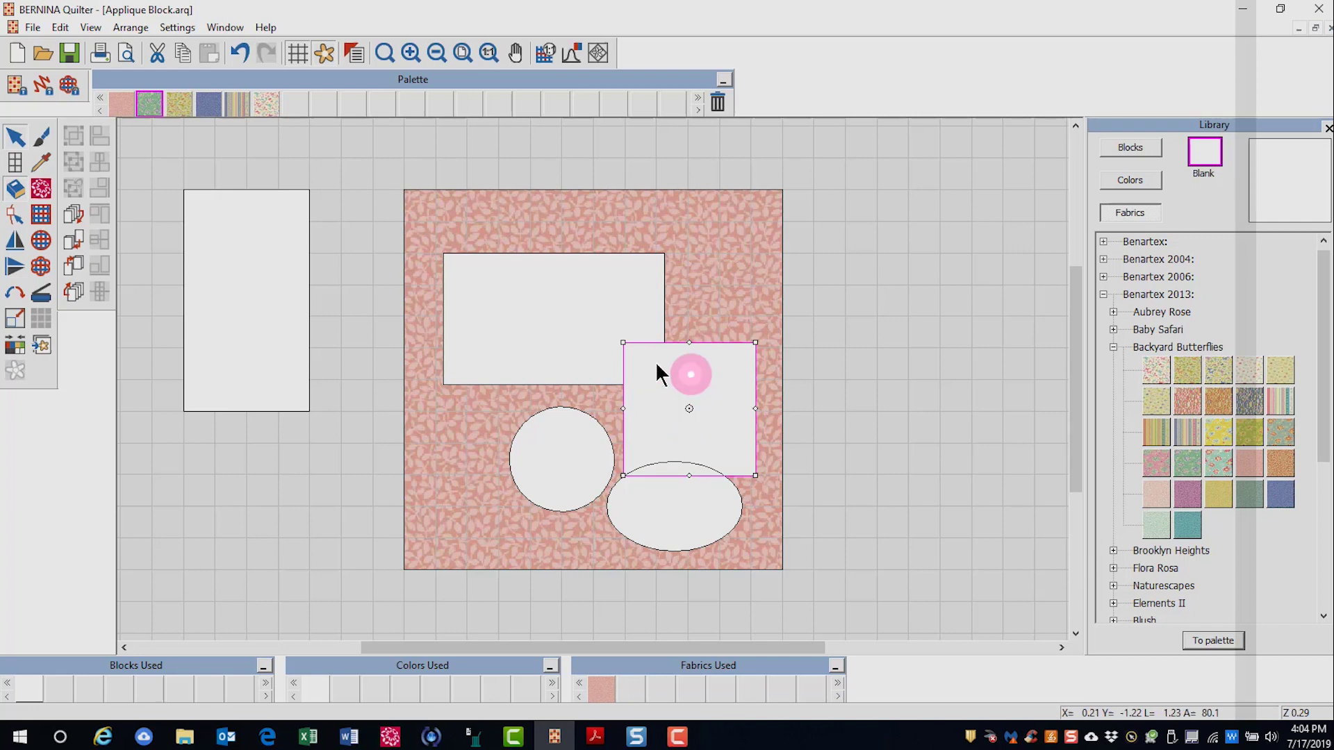
{"action": "left_click_drag", "start_coordinate": [754, 342], "coordinate": [792, 417]}
- Skew the upper rectangle into a parallelogram, then undo to restore it
{"action": "left_click", "coordinate": [549, 309]}
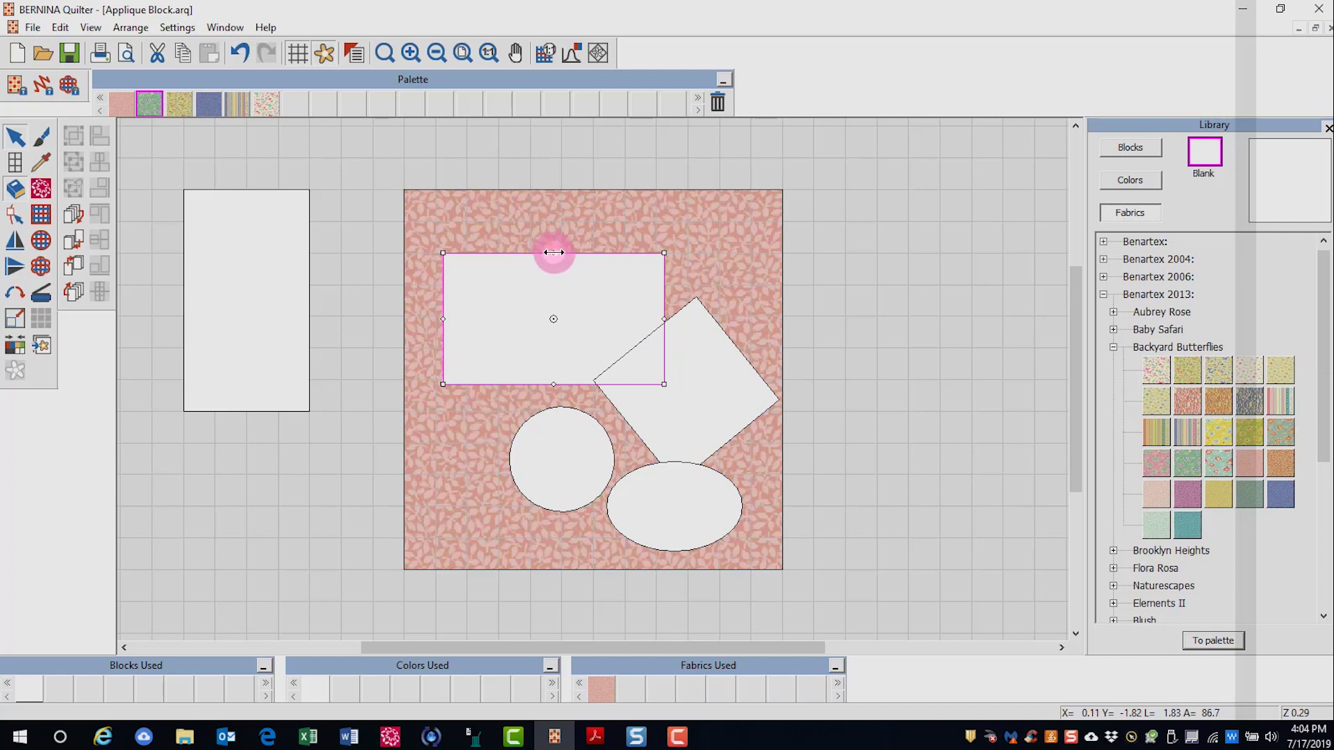
{"action": "left_click_drag", "start_coordinate": [552, 252], "coordinate": [612, 297]}
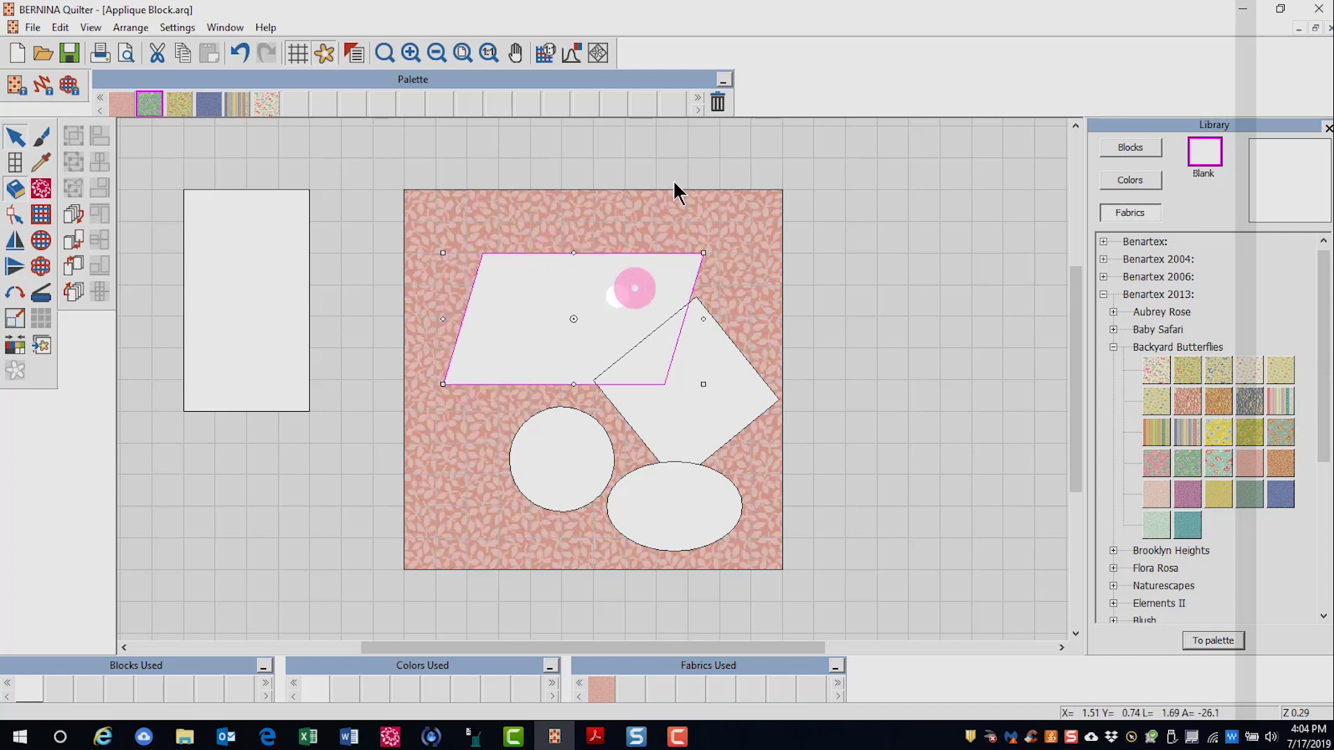
{"action": "left_click", "coordinate": [241, 54]}
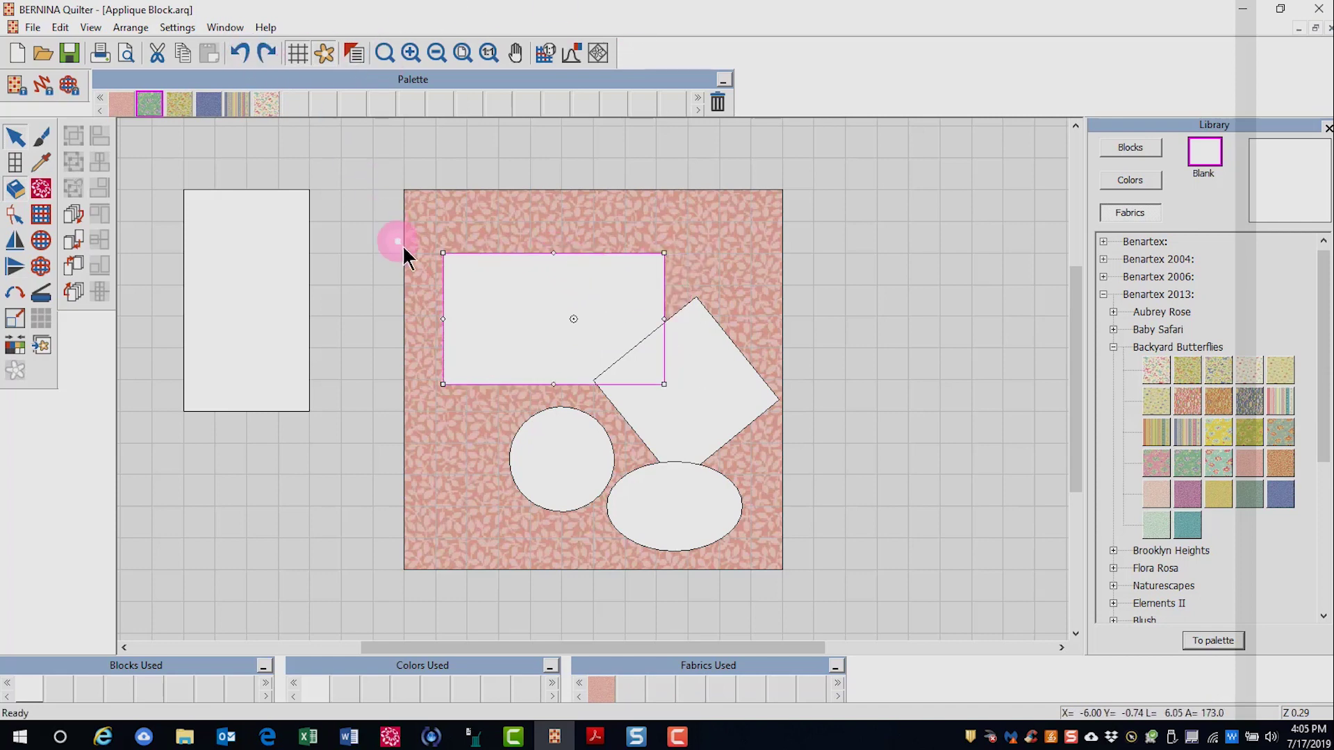
- Put the circle patch into outline-node editing, deselect, and pick the Paintbrush tool
{"action": "left_click", "coordinate": [587, 466]}
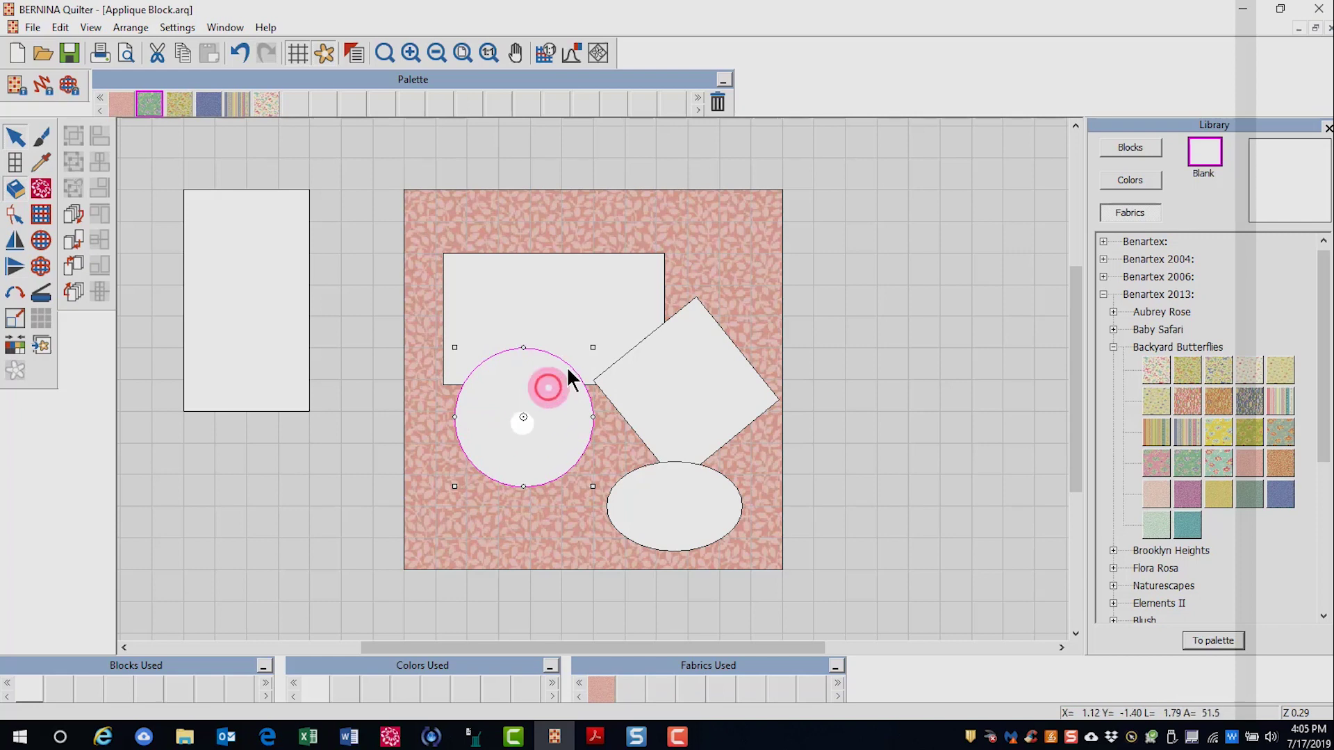
{"action": "left_click", "coordinate": [548, 391]}
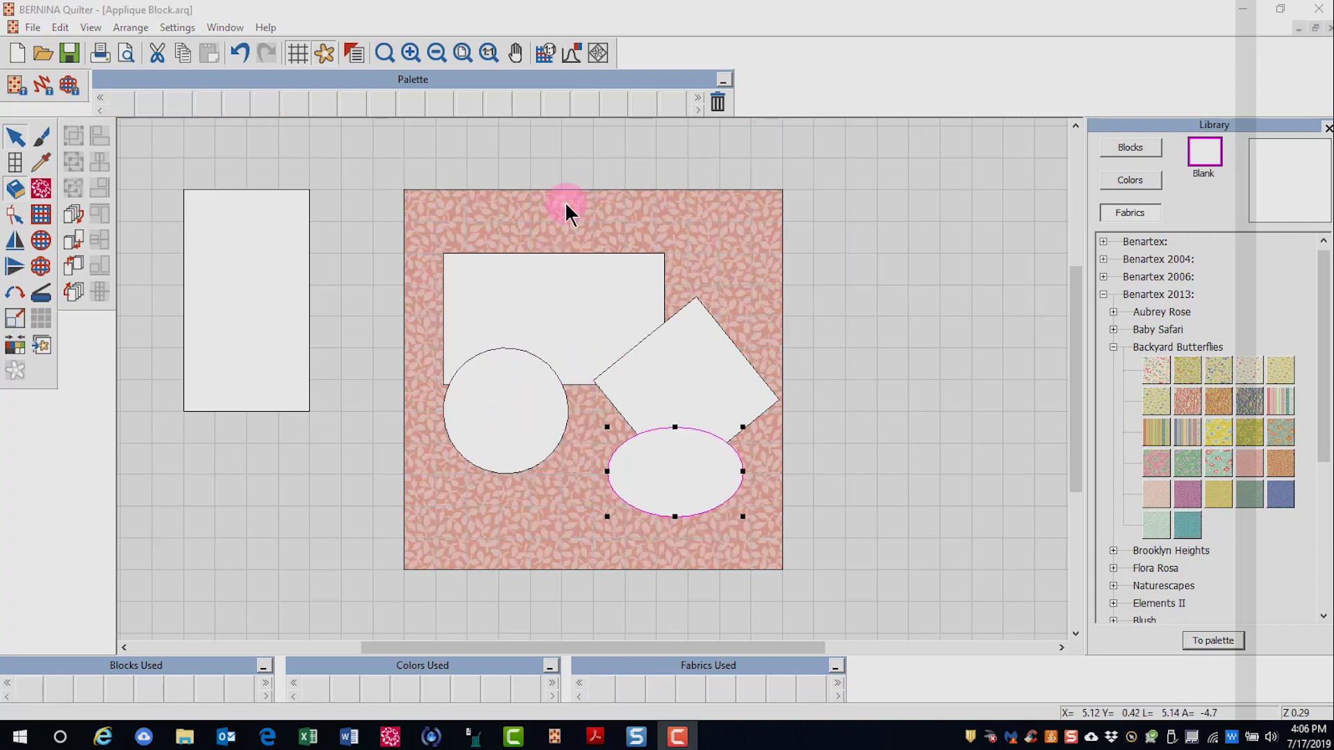
{"action": "left_click", "coordinate": [575, 296]}
{"action": "left_click", "coordinate": [40, 145]}
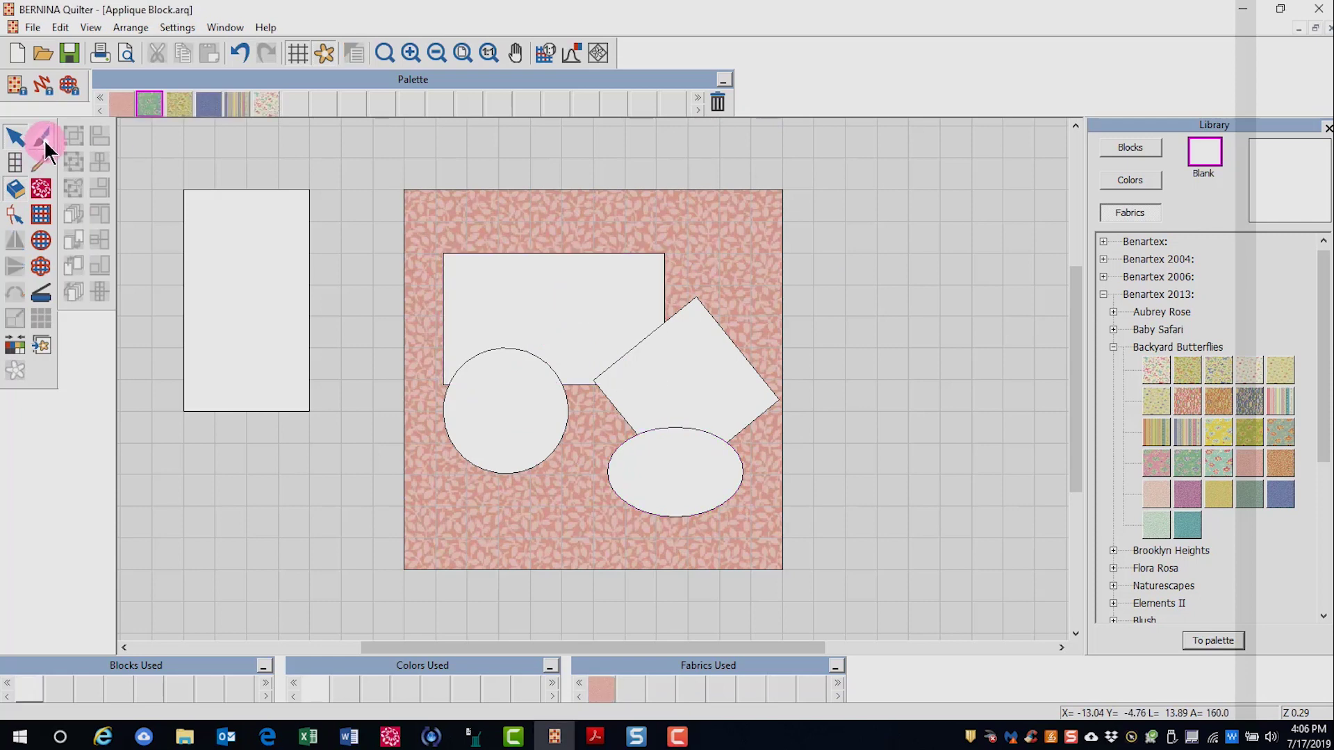
- Paint stripes on the rectangle, yellow floral on the circle, green floral on the oval, blue on the diamond
{"action": "left_click", "coordinate": [260, 93]}
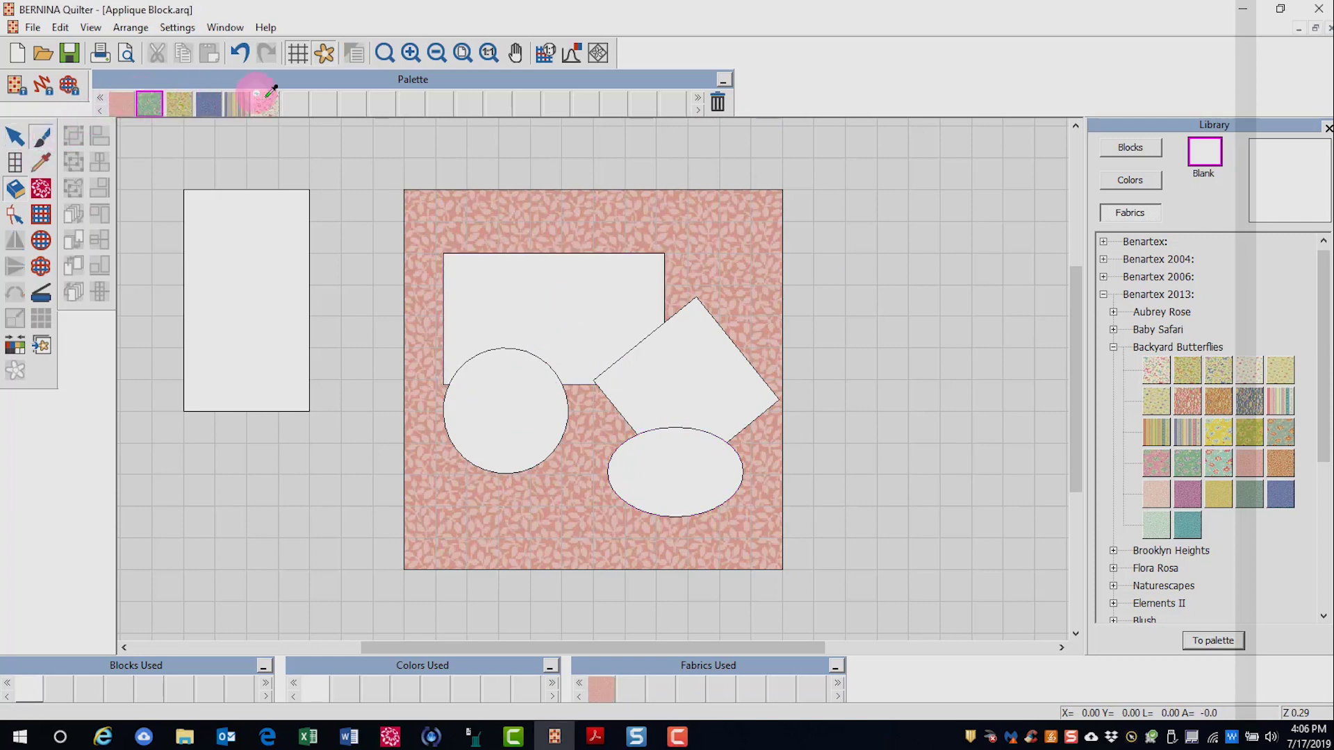
{"action": "left_click", "coordinate": [243, 100]}
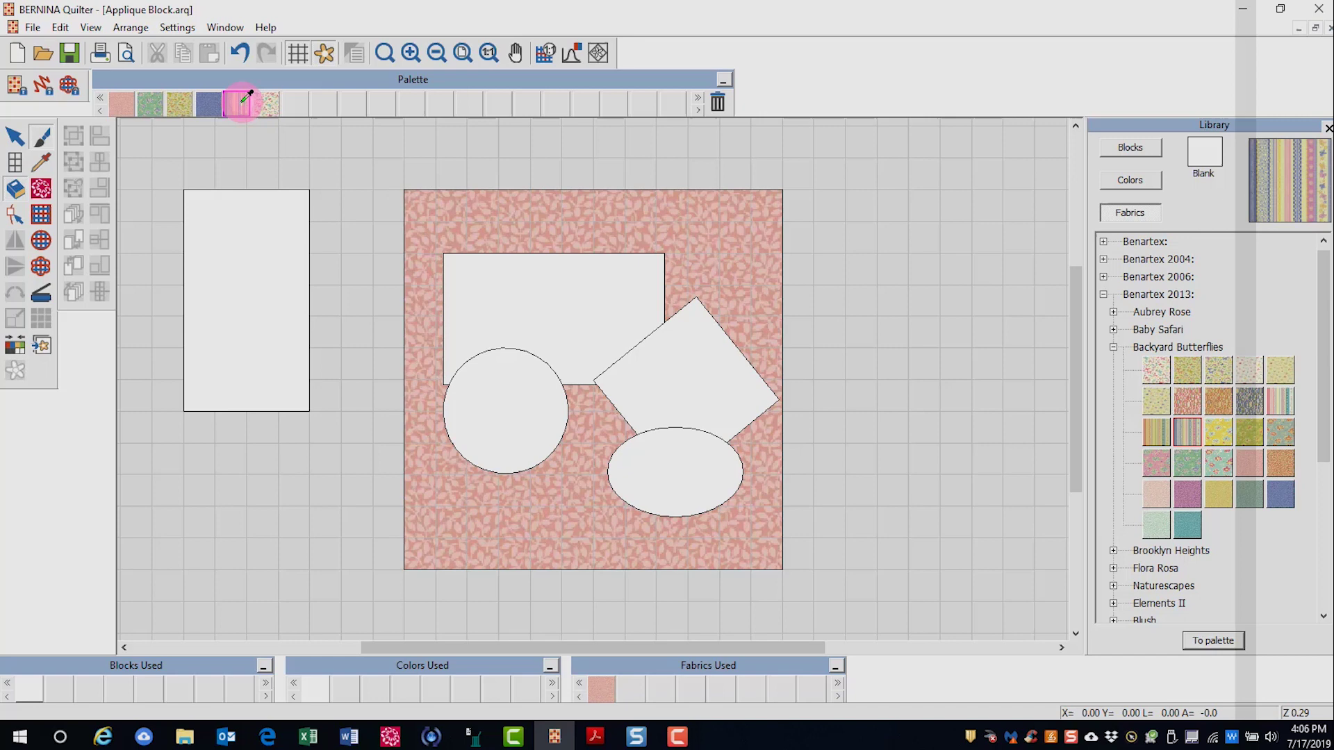
{"action": "left_click", "coordinate": [542, 285]}
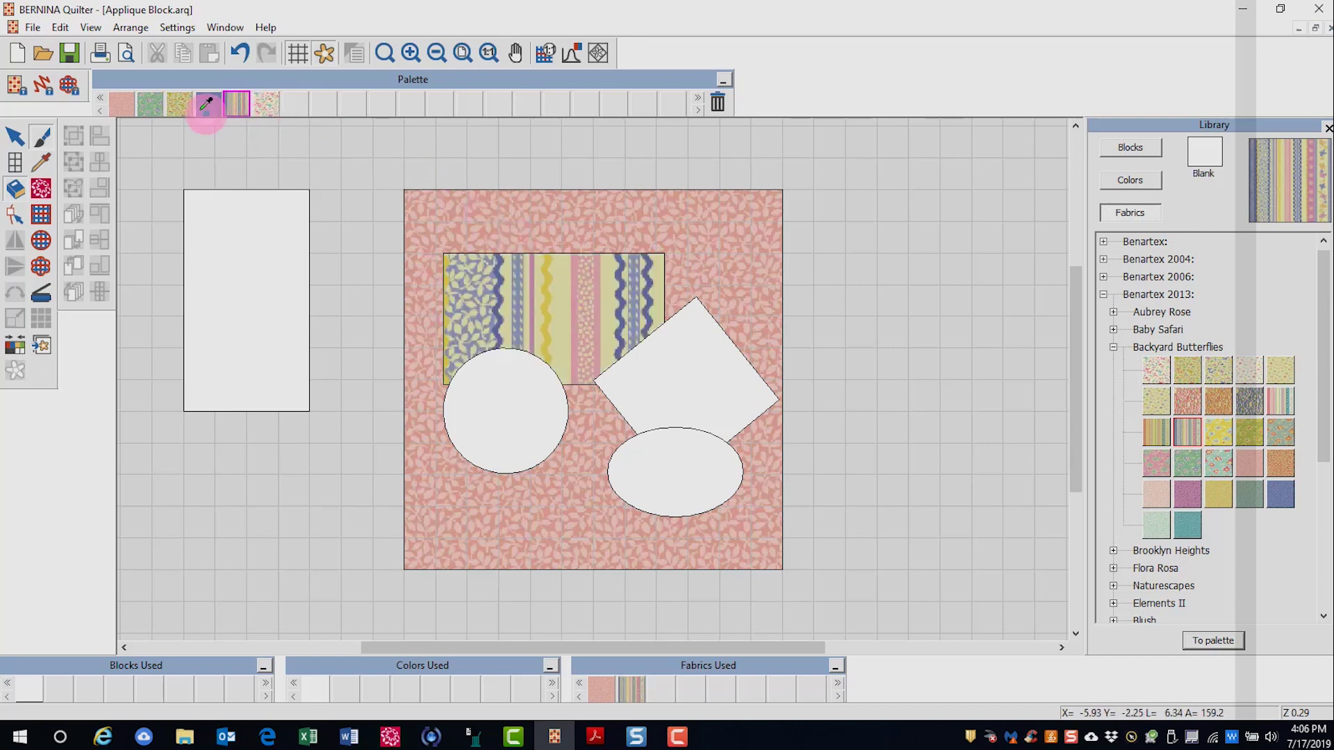
{"action": "left_click", "coordinate": [179, 103]}
{"action": "left_click", "coordinate": [469, 360]}
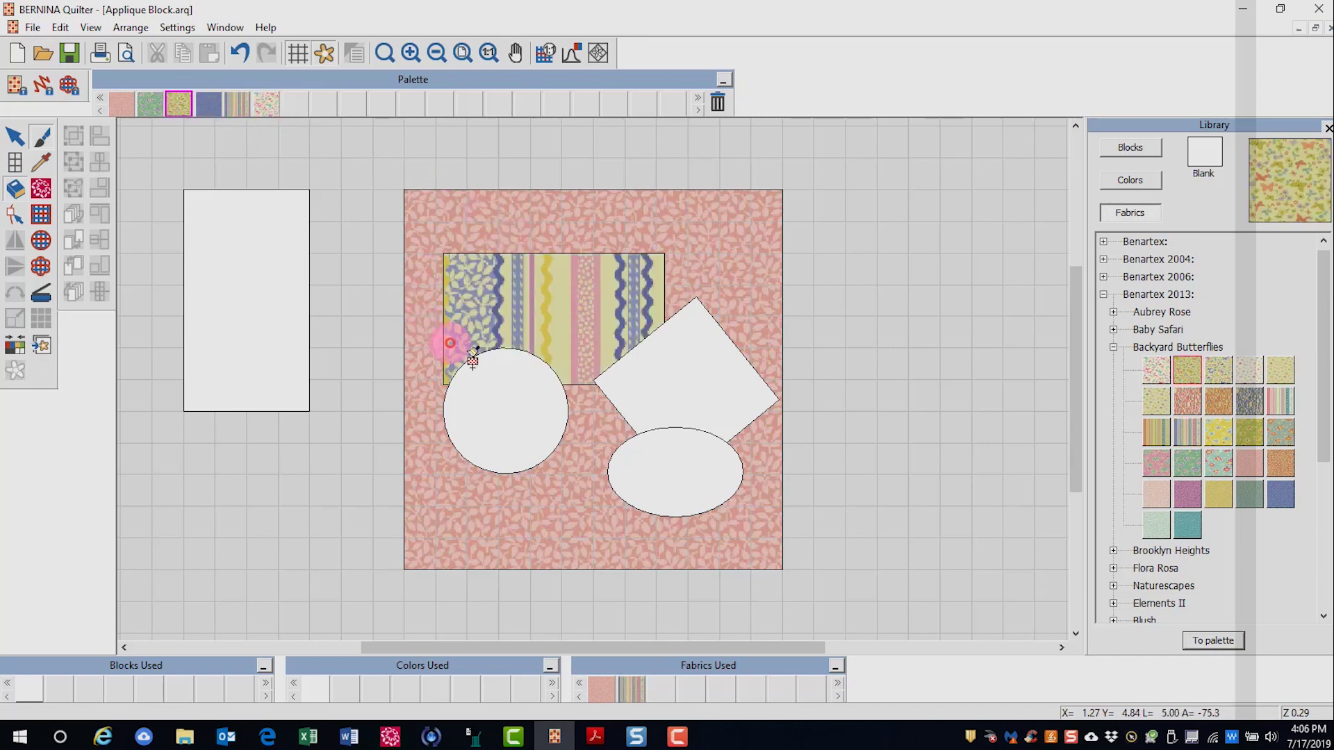
{"action": "left_click", "coordinate": [151, 102]}
{"action": "left_click", "coordinate": [659, 472]}
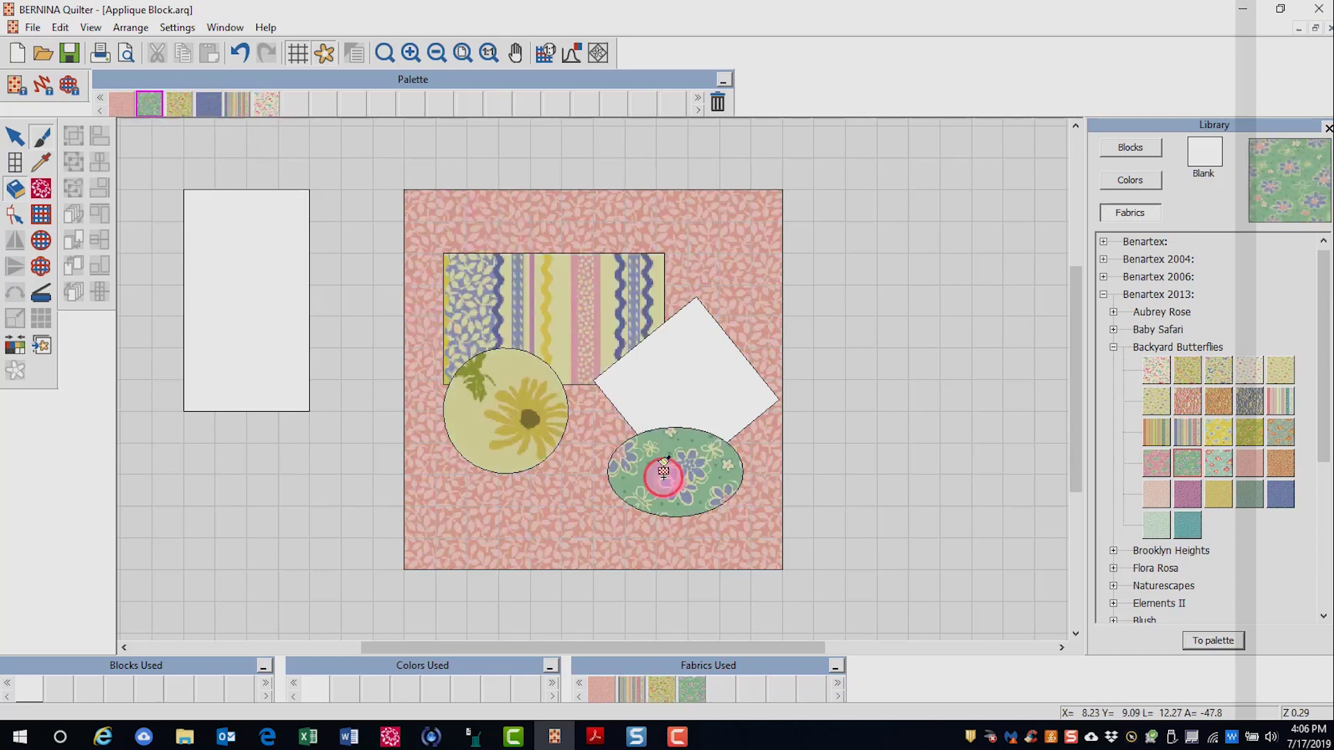
{"action": "left_click", "coordinate": [209, 104]}
{"action": "left_click", "coordinate": [720, 378]}
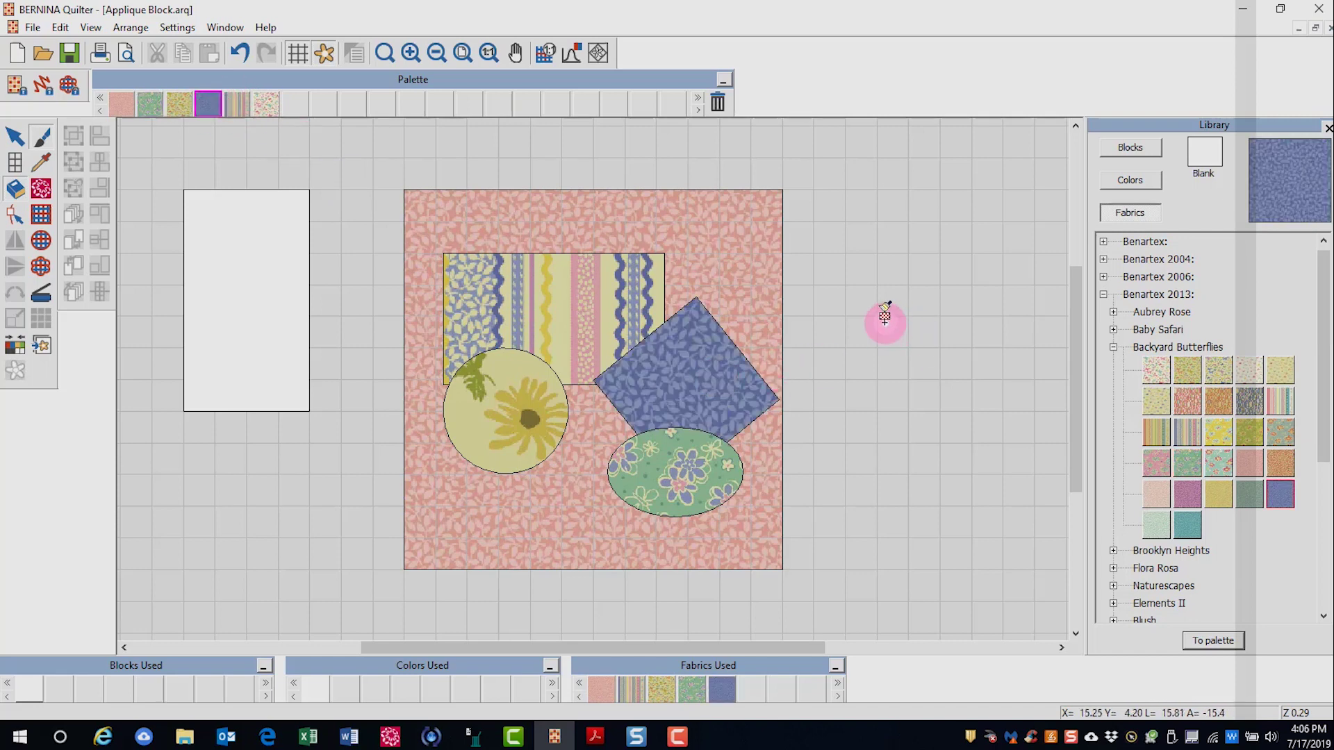
{"action": "left_click", "coordinate": [16, 137]}
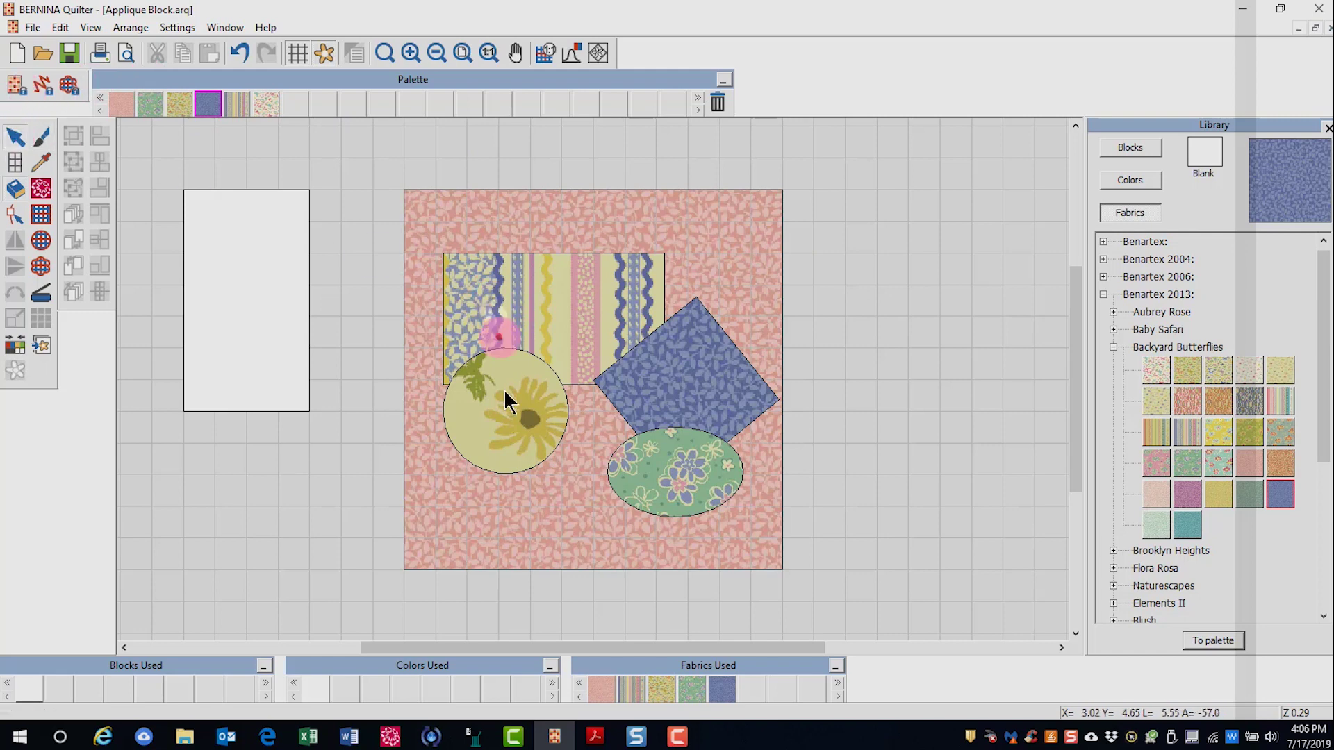
{"action": "left_click", "coordinate": [513, 418]}
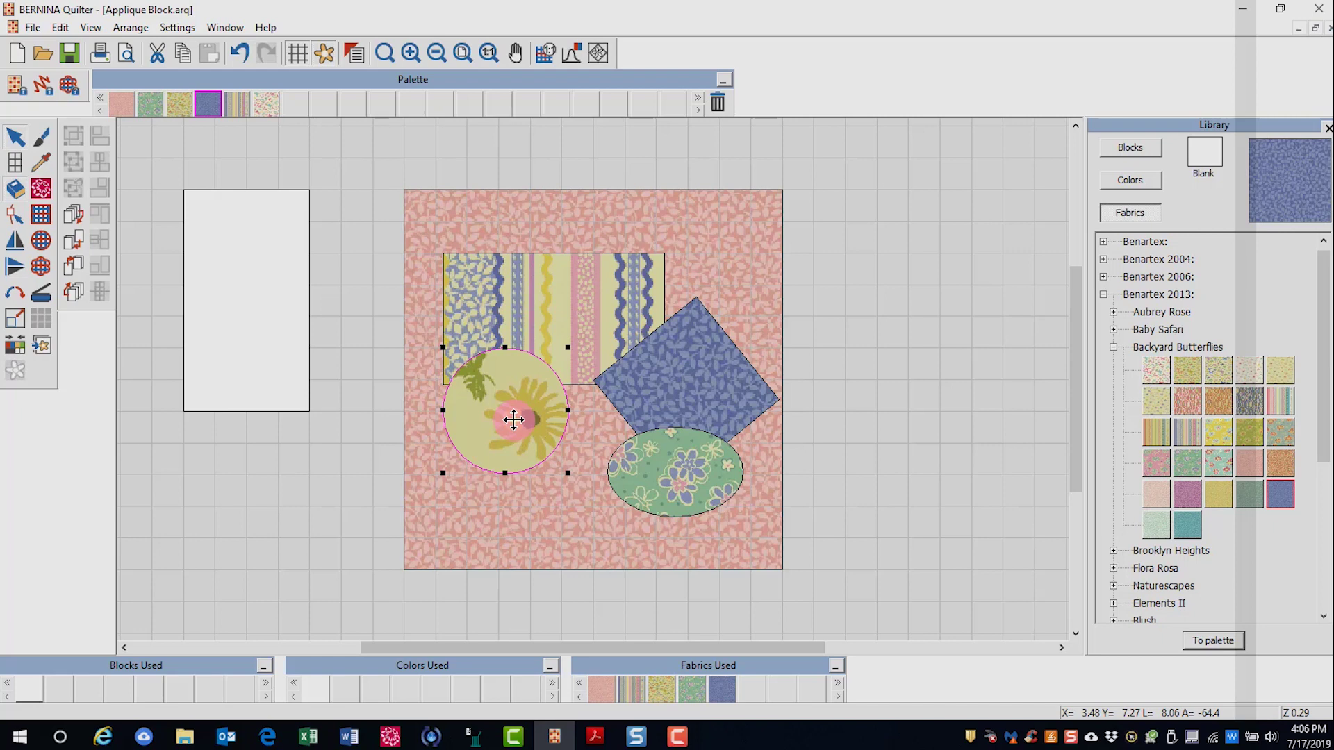
{"action": "left_click", "coordinate": [76, 290]}
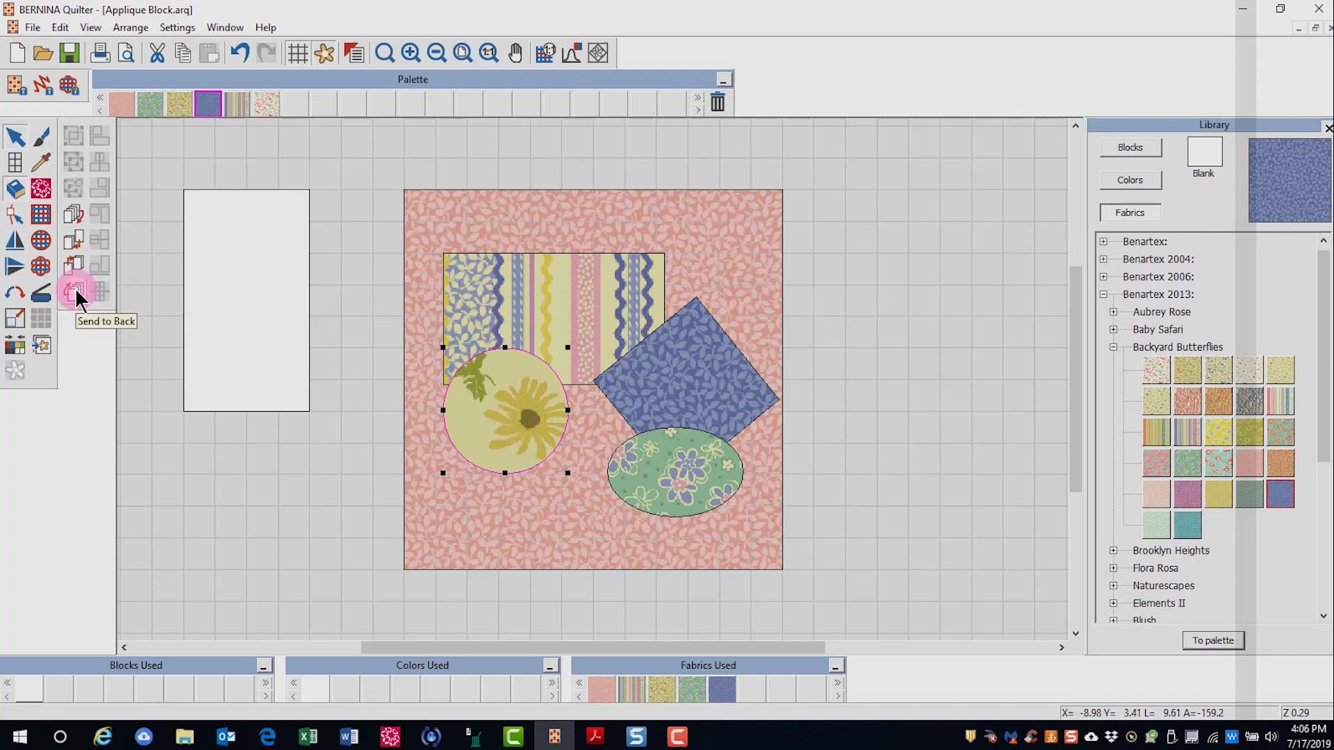
{"action": "left_click", "coordinate": [78, 265]}
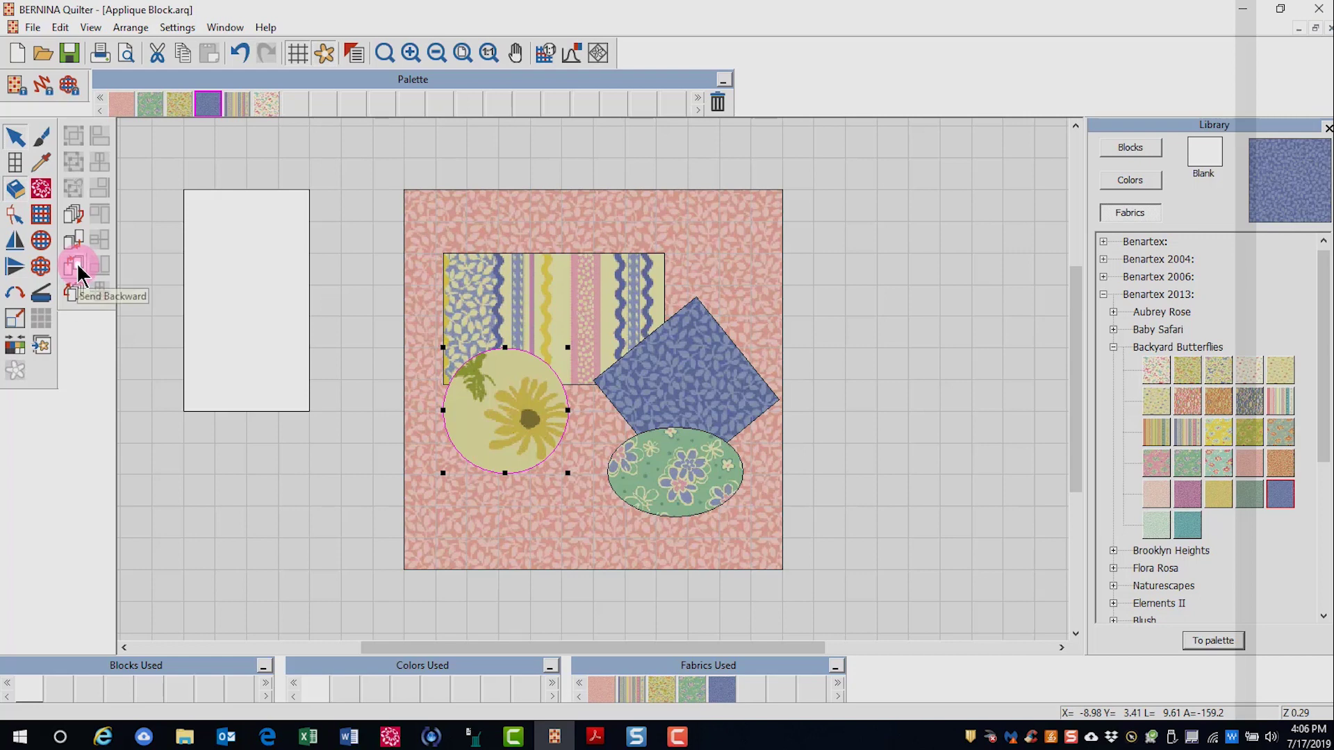
{"action": "left_click", "coordinate": [74, 212]}
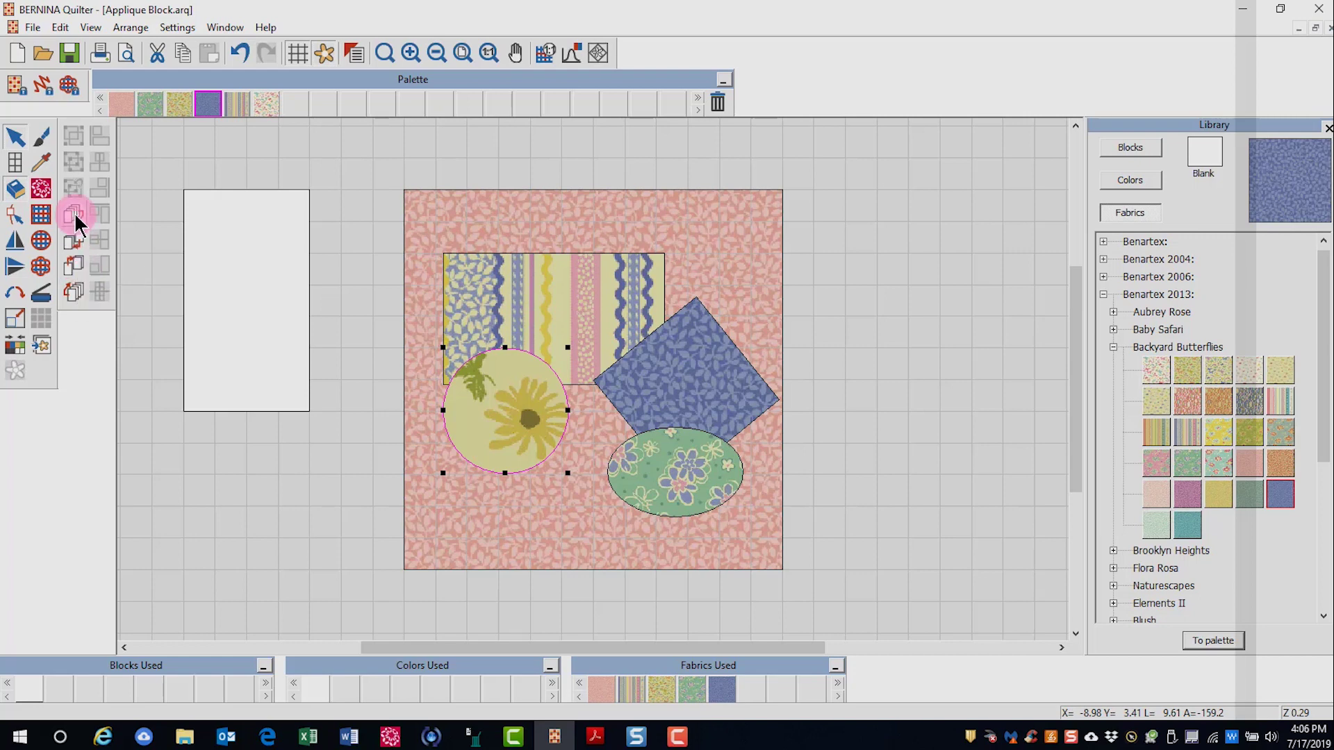
{"action": "left_click", "coordinate": [76, 293]}
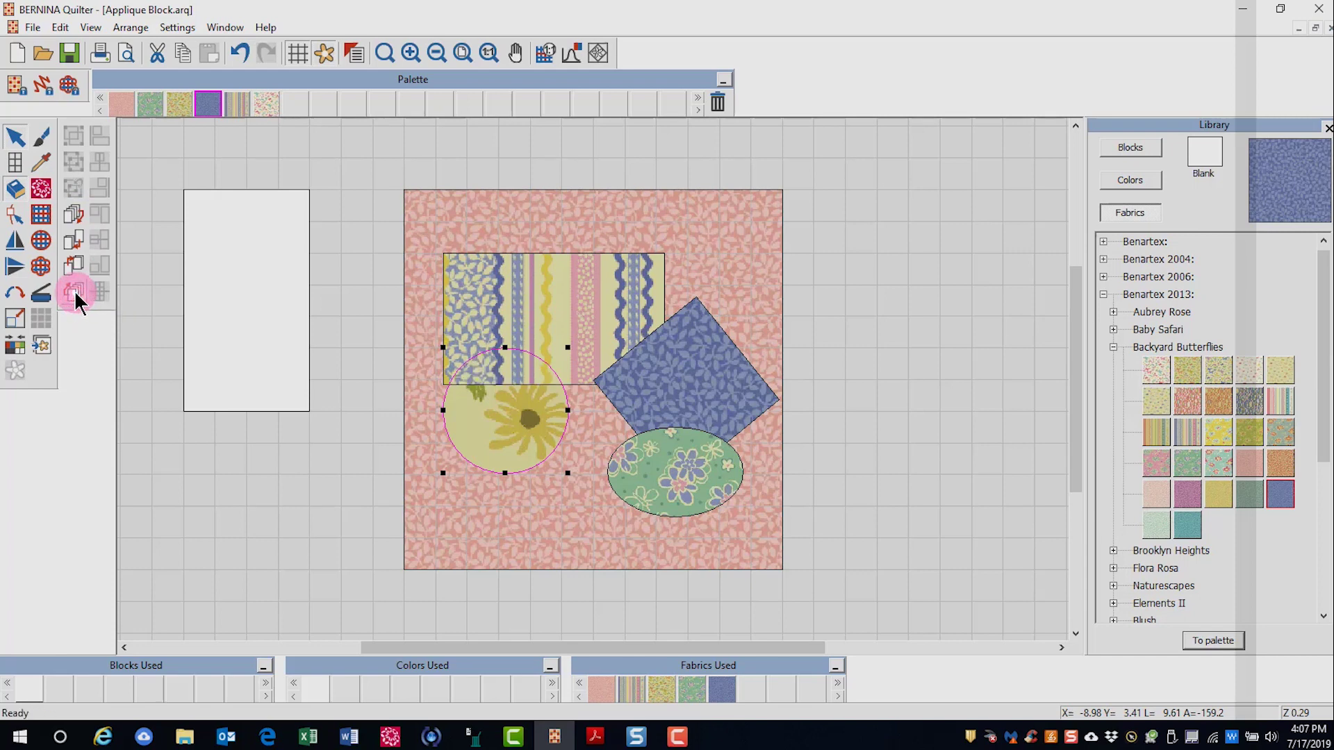
{"action": "left_click", "coordinate": [121, 228]}
{"action": "left_click", "coordinate": [239, 53]}
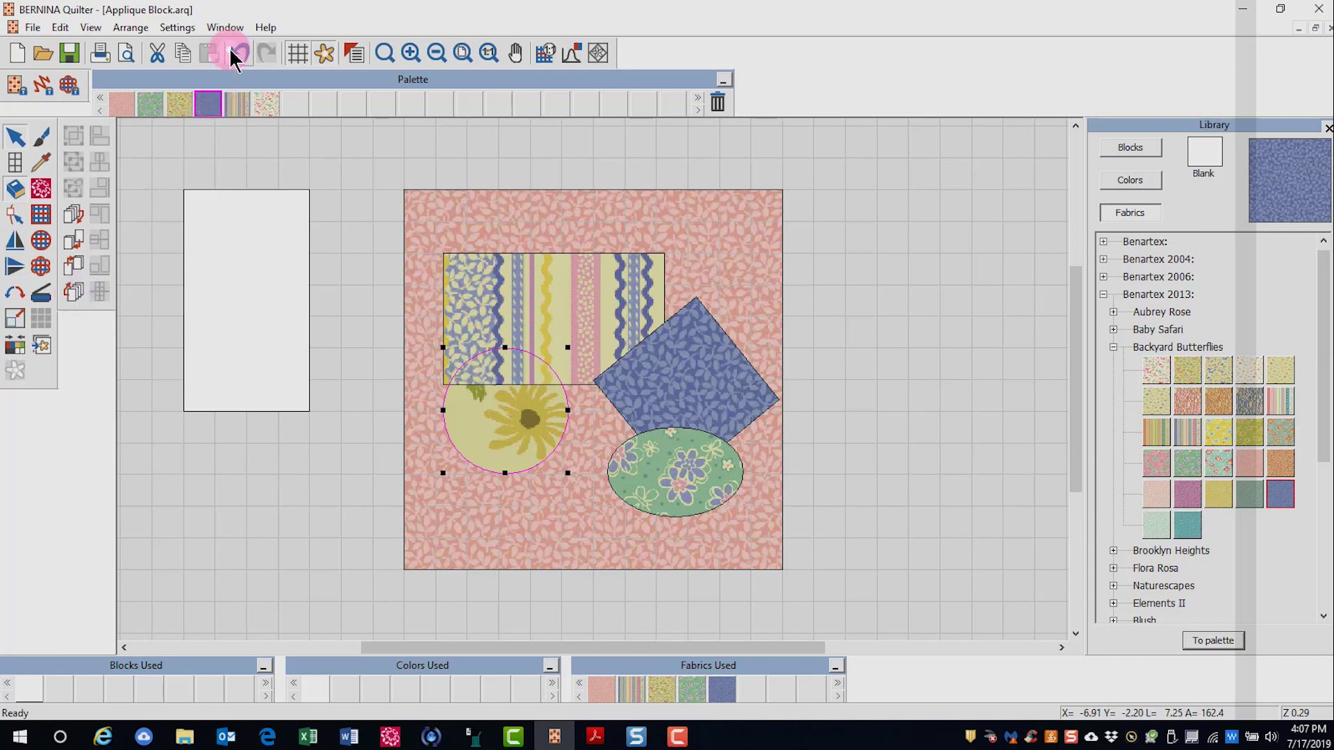
- Clear the selection, then select and delete the tall blank rectangle left of the block
{"action": "left_click", "coordinate": [917, 349]}
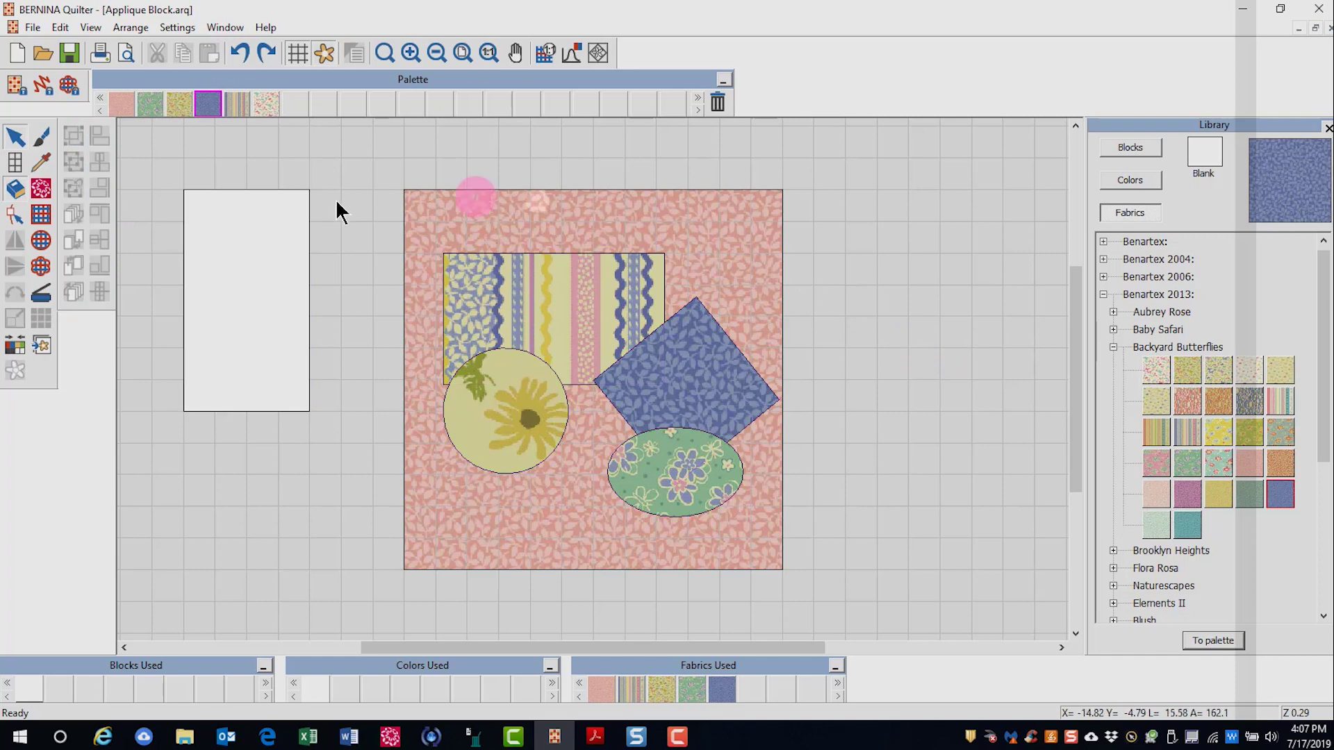
{"action": "left_click", "coordinate": [244, 296]}
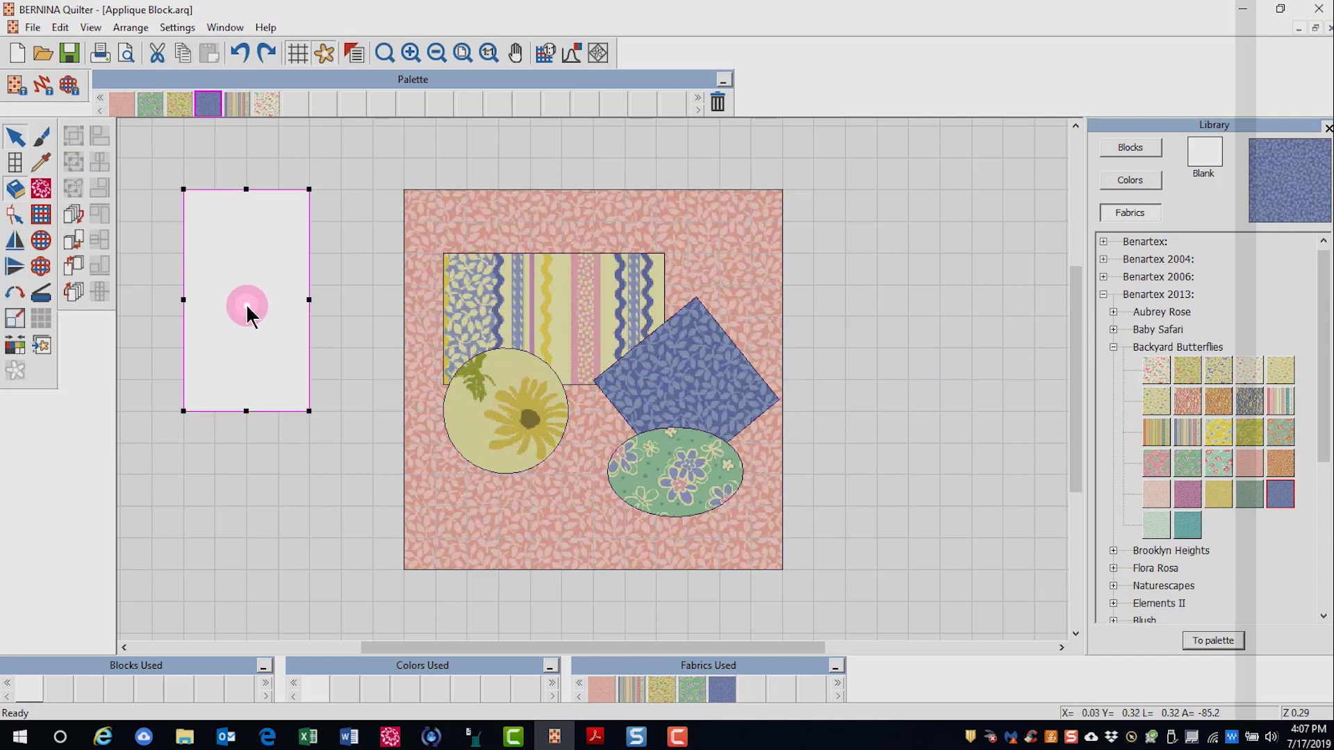
{"action": "key", "text": "Delete"}
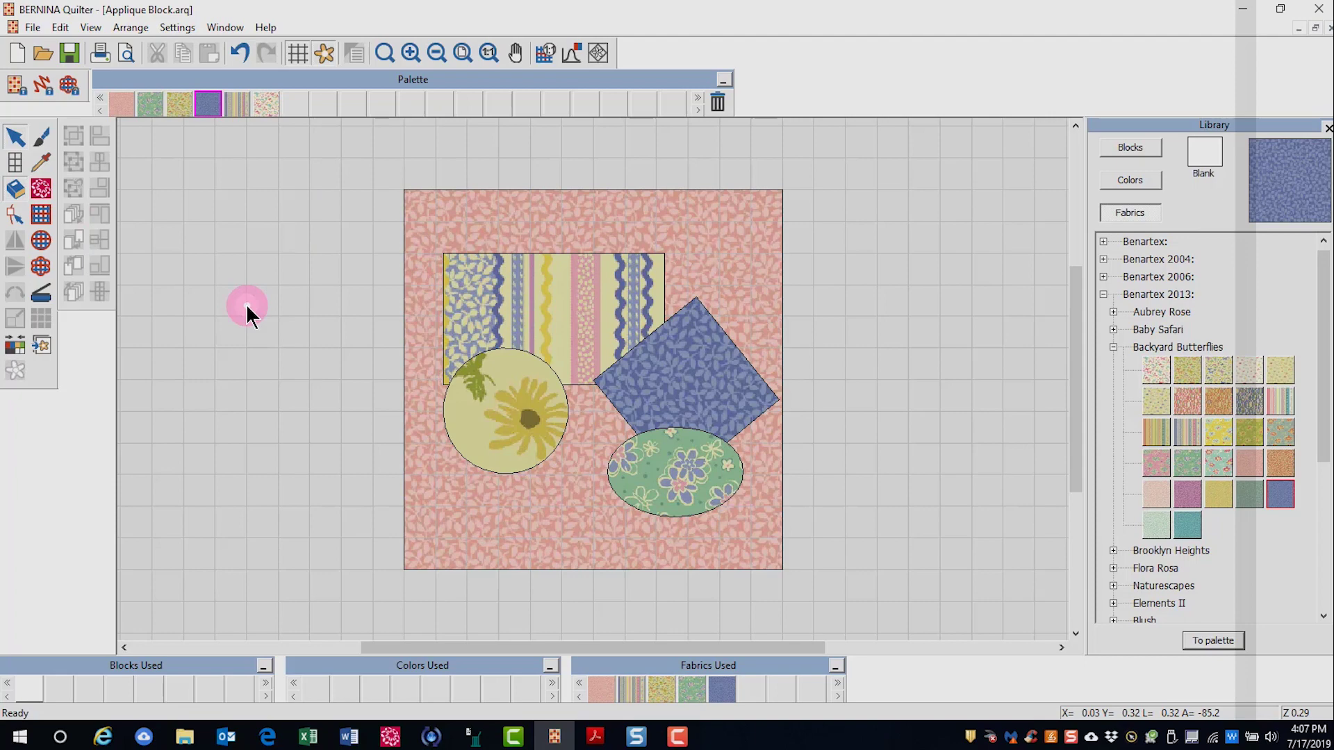